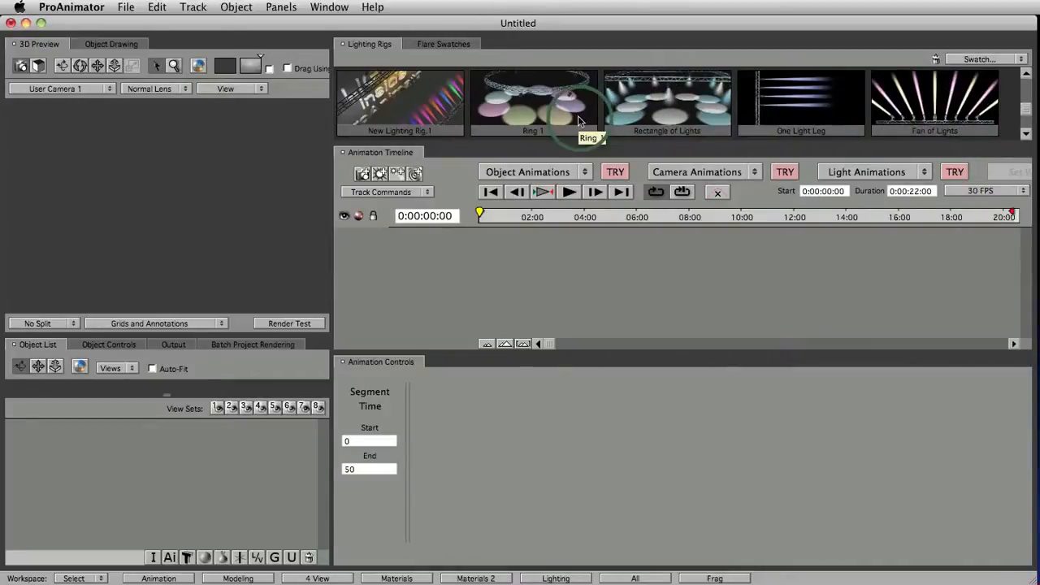
pyautogui.moveTo(578, 120); pyautogui.dragTo(586, 159)
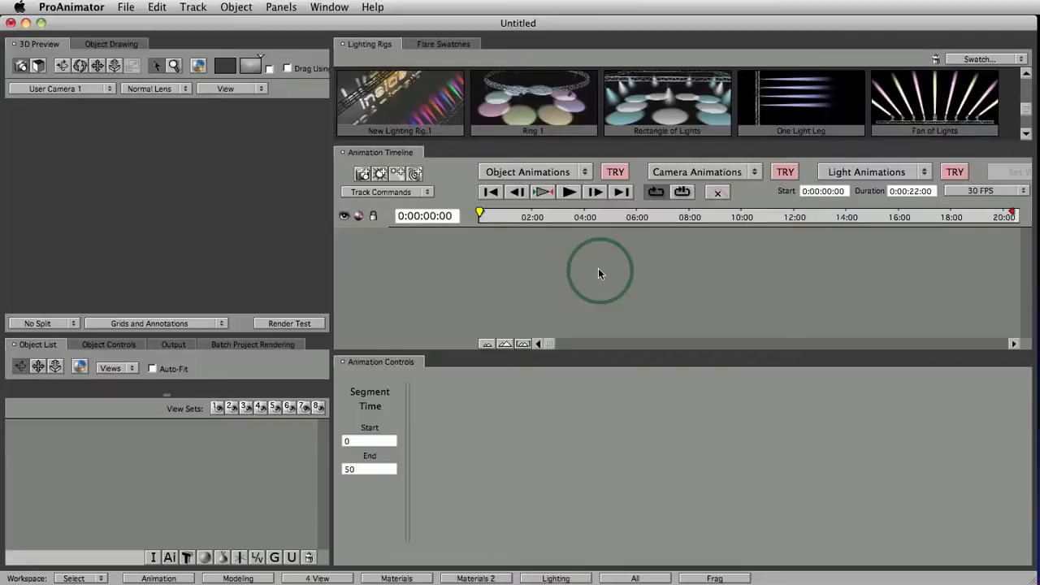
# - Add a light track and change its light to a Spot Light
pyautogui.click(379, 177)
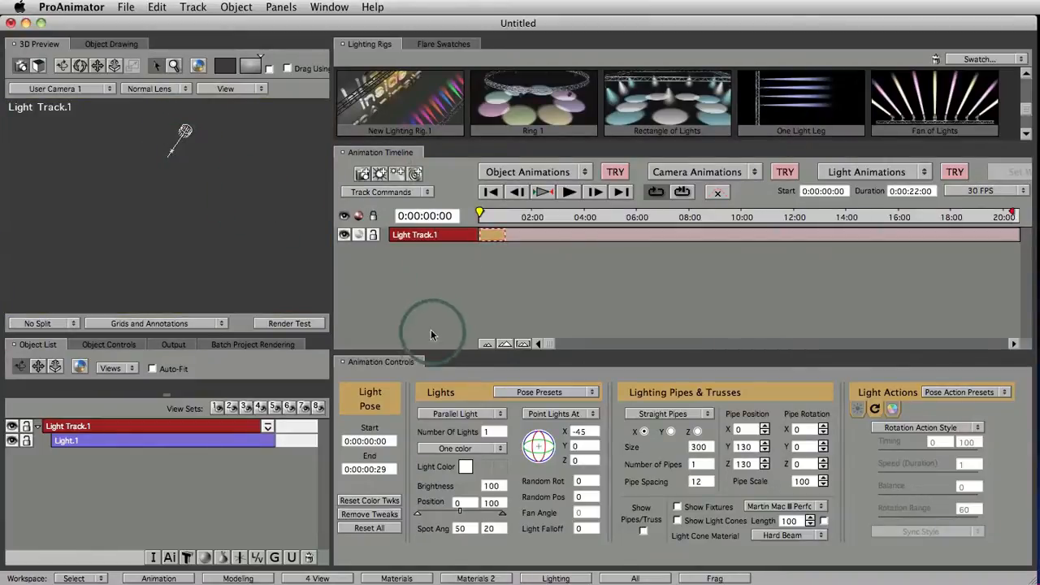
pyautogui.click(452, 414)
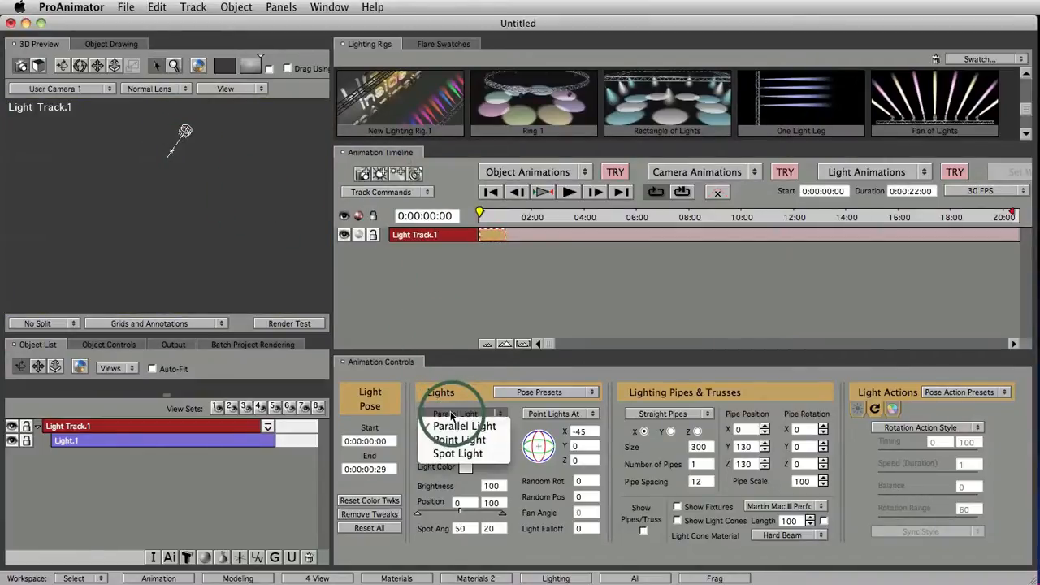
pyautogui.click(462, 457)
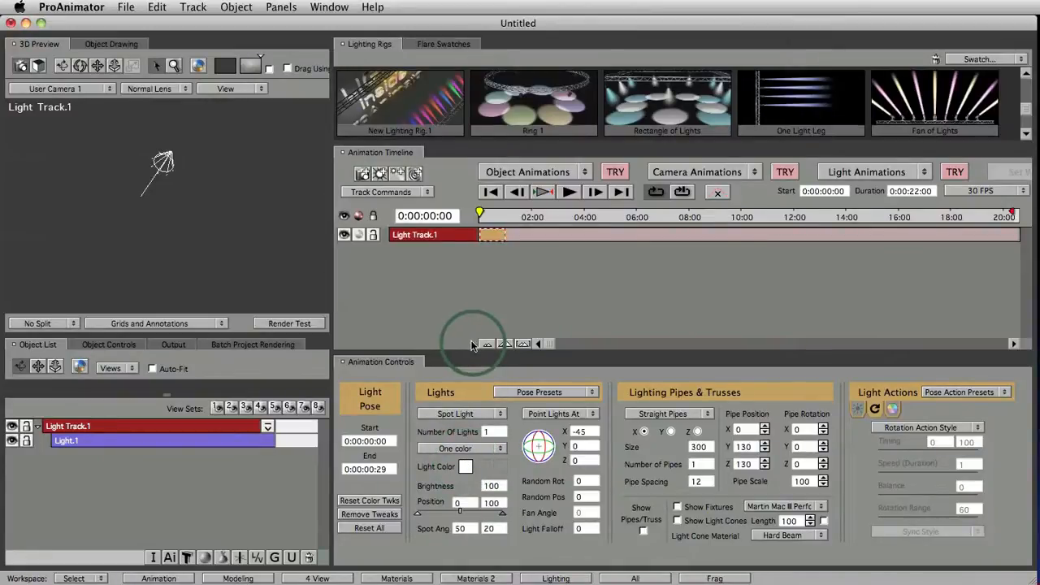
# - Set the light track's pipe type to Ring Box Truss and turn on display of the pipes/truss
pyautogui.click(669, 415)
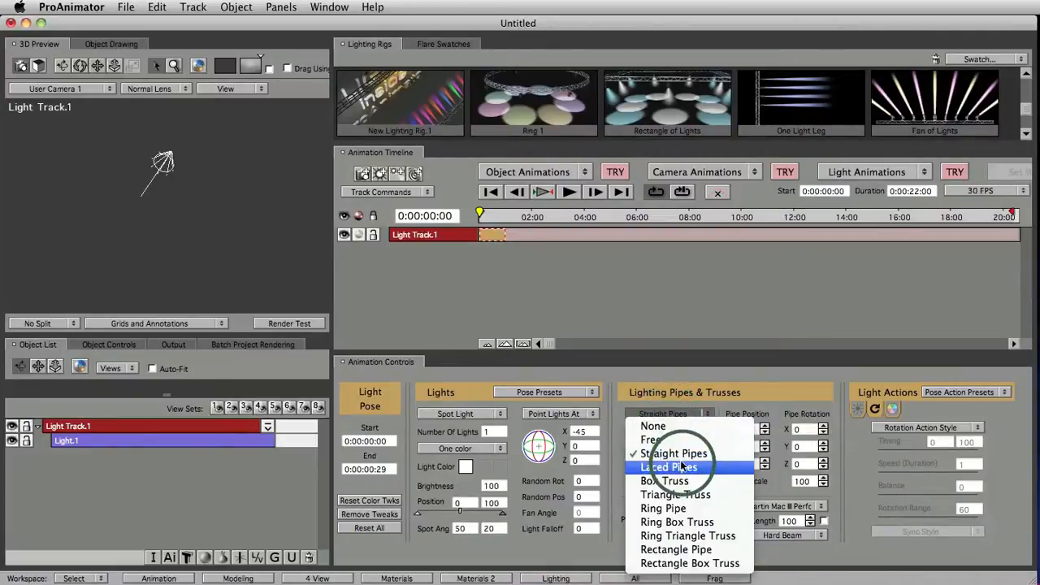
pyautogui.click(683, 523)
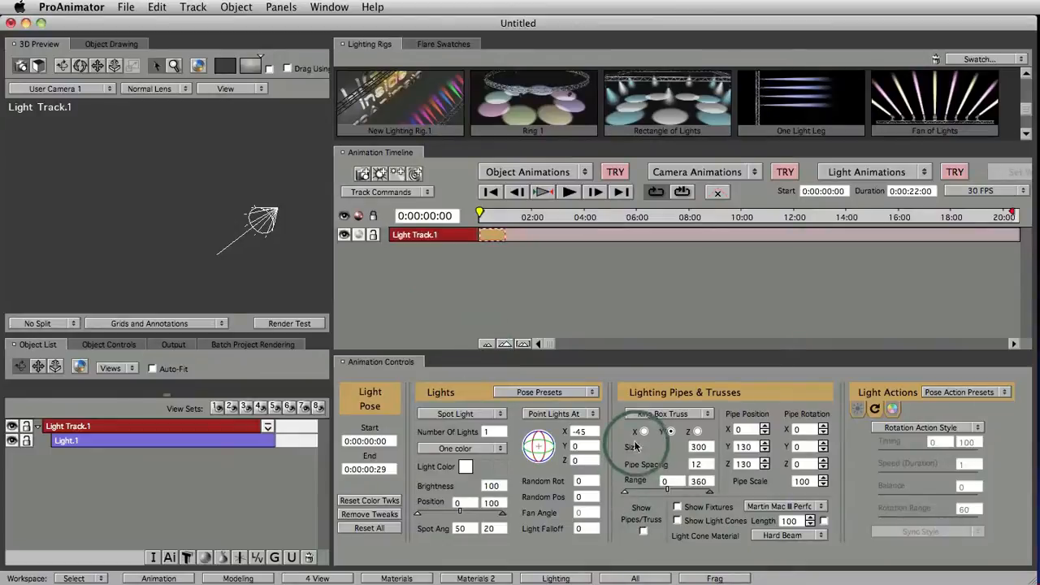
pyautogui.click(641, 528)
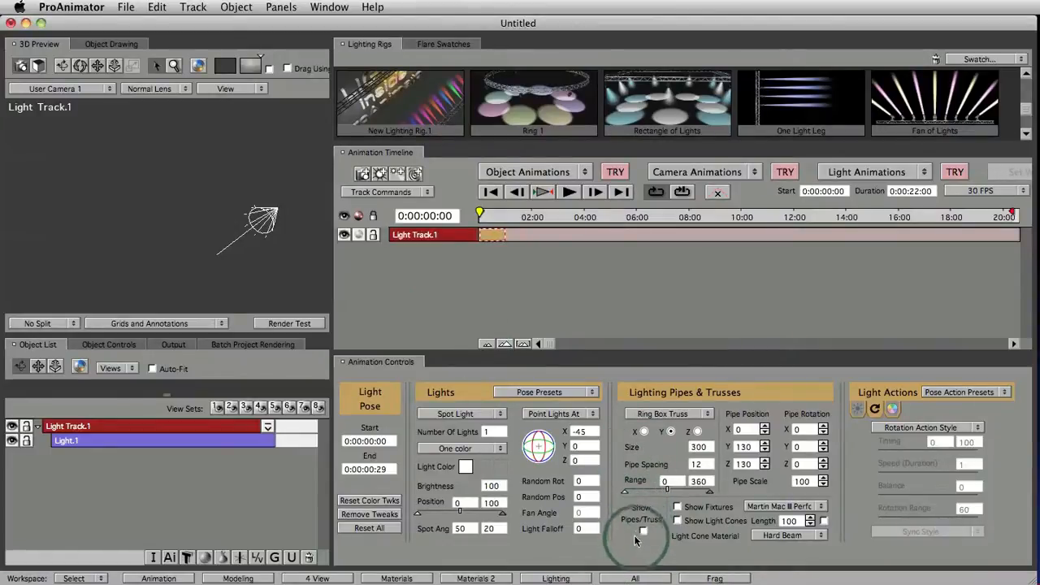
pyautogui.click(642, 532)
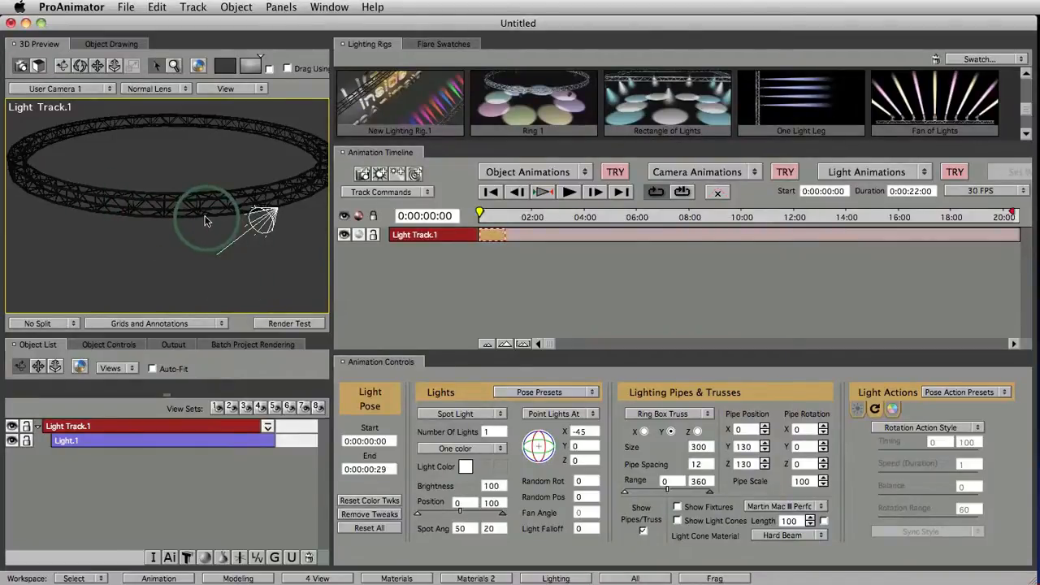
# - Add a second light track and aim its parallel light at about X -79, Y 1
pyautogui.click(379, 174)
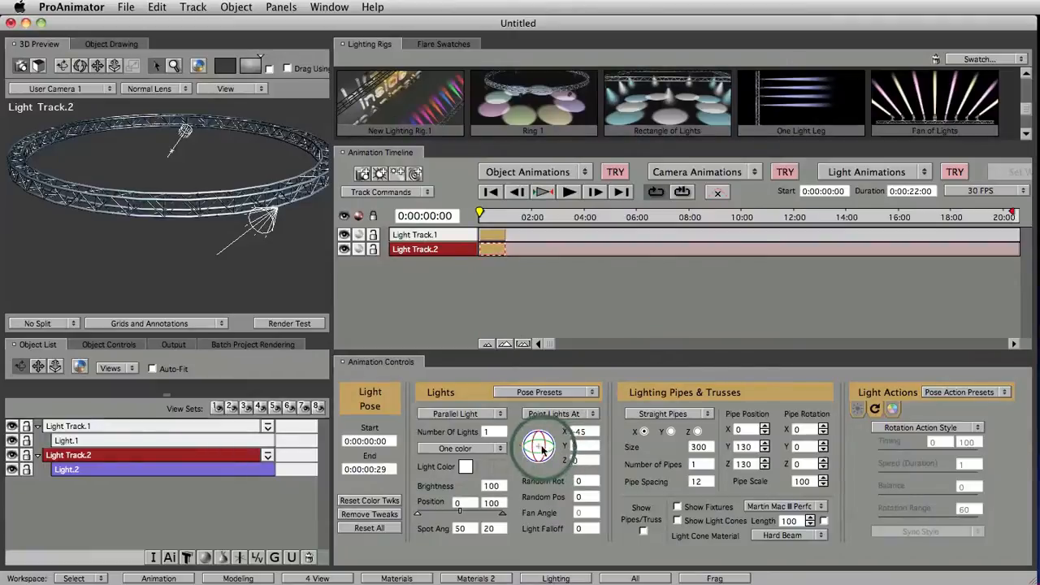
pyautogui.moveTo(539, 449); pyautogui.dragTo(541, 425)
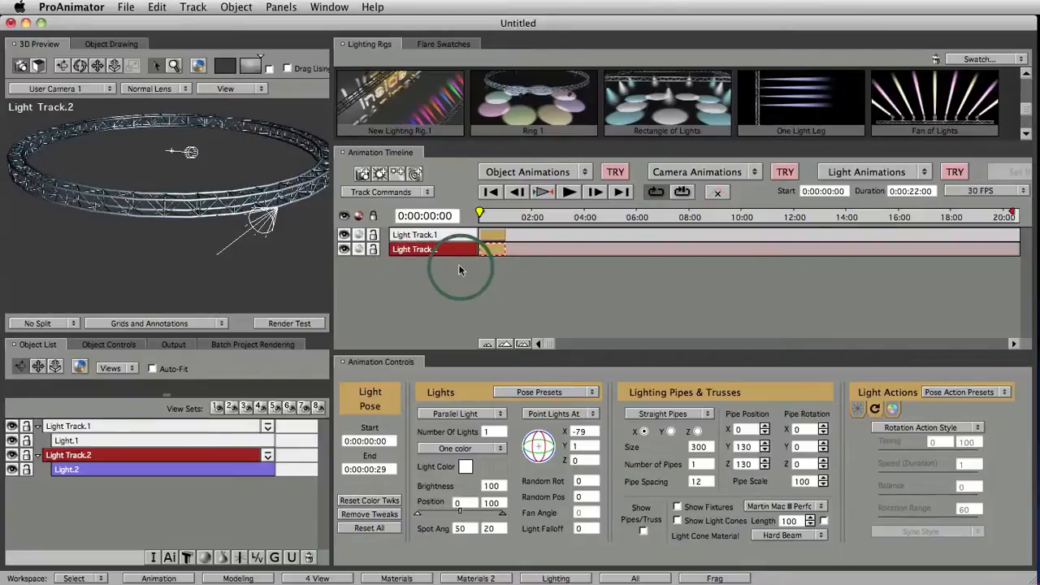
# - Set Light Track.1 to 4 lights with a truss size of 96, and point the lights at X 0
pyautogui.click(494, 236)
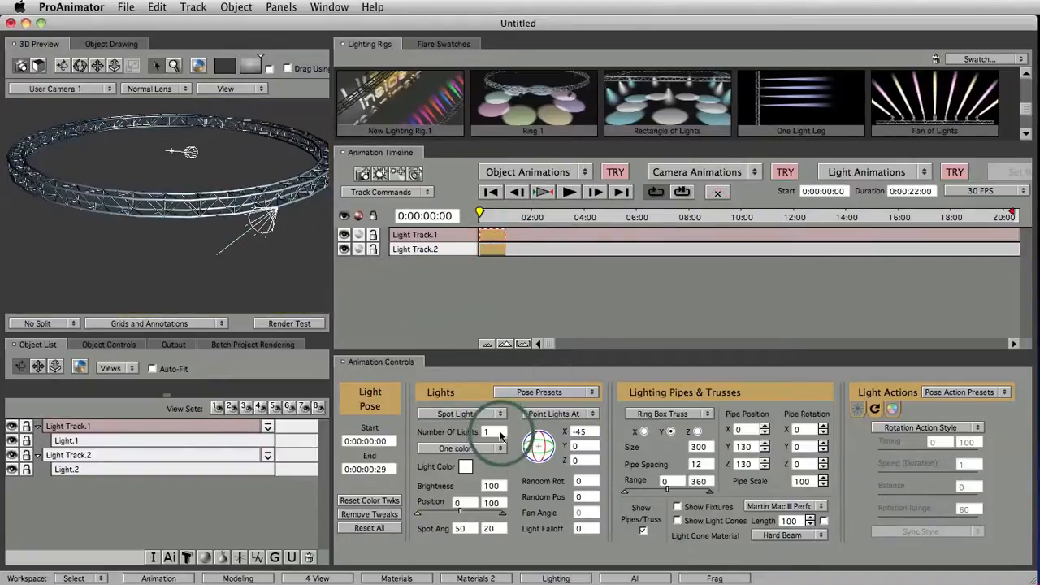
pyautogui.moveTo(493, 436); pyautogui.dragTo(540, 441)
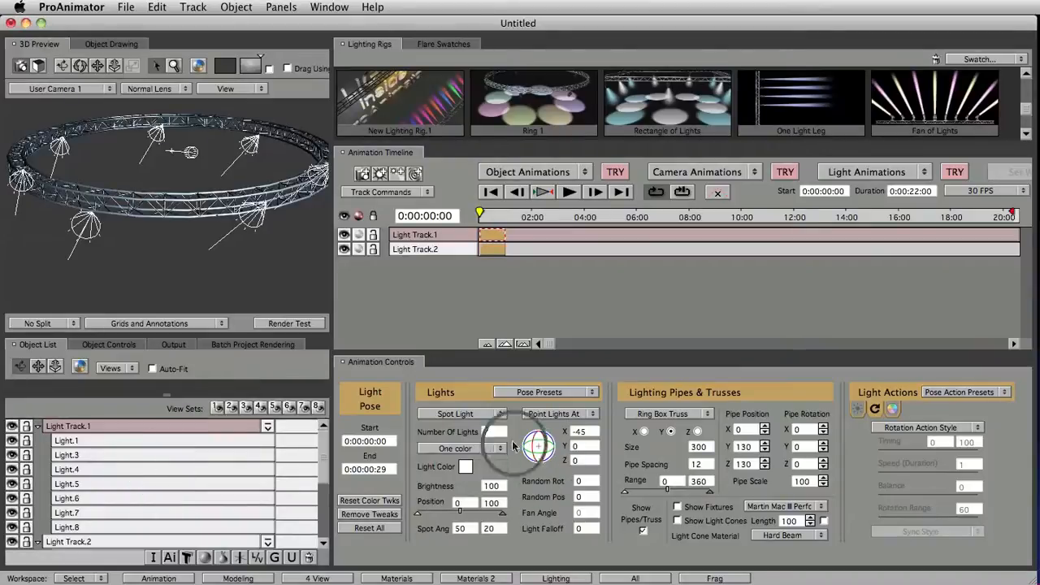
pyautogui.moveTo(486, 429)
pyautogui.mouseDown()
pyautogui.moveTo(517, 439)
pyautogui.moveTo(474, 443)
pyautogui.mouseUp()
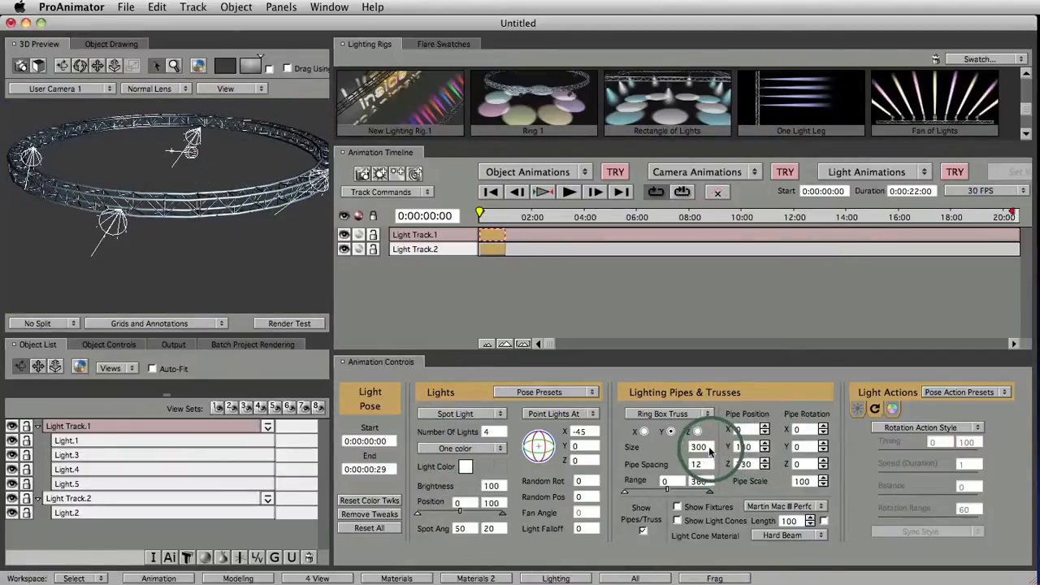
pyautogui.moveTo(709, 452); pyautogui.dragTo(538, 451)
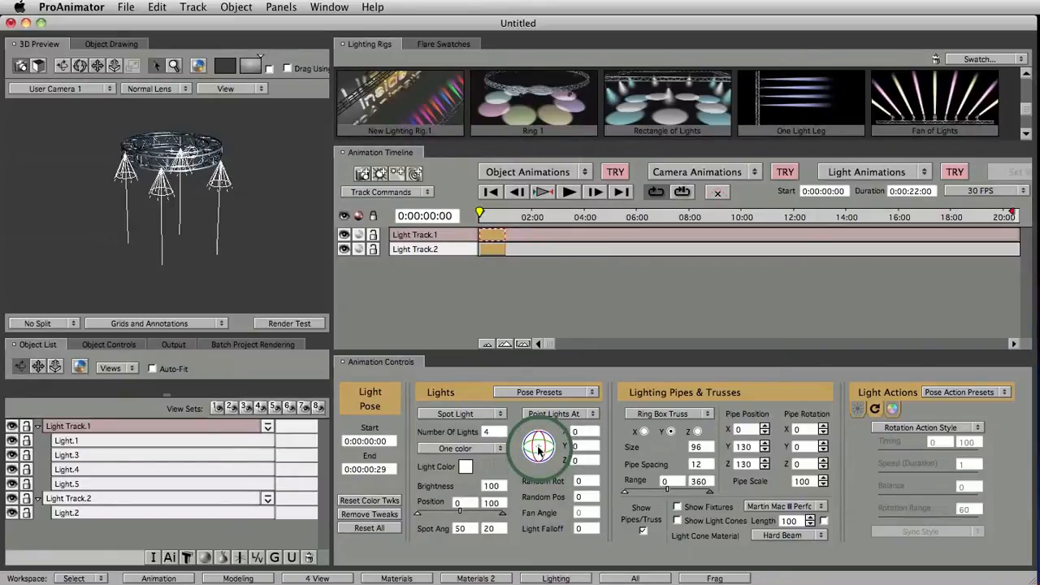
# - Set the ring truss's pipe position to Y 0 and Z 0
pyautogui.doubleClick(742, 447)
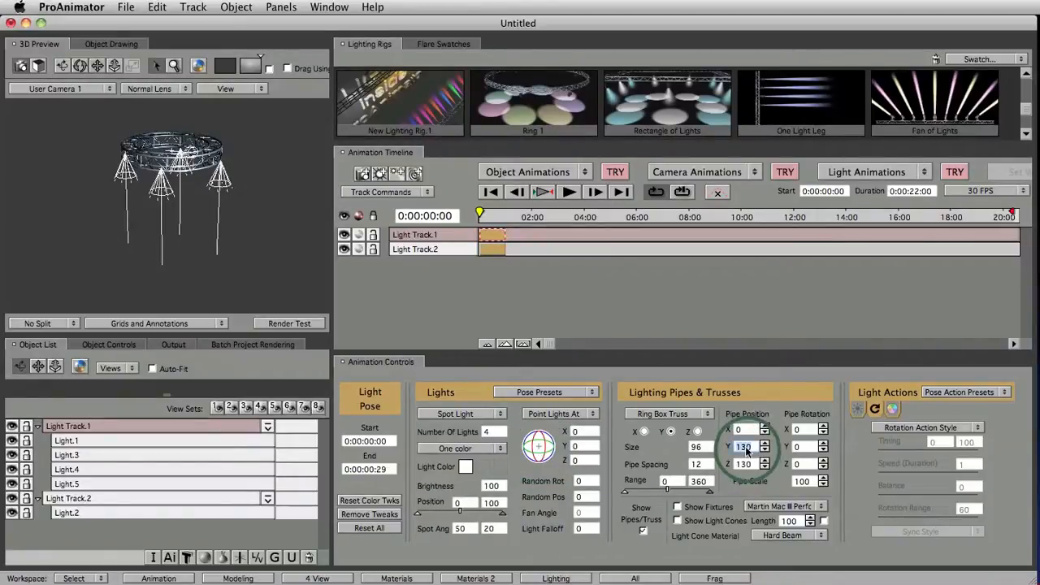
pyautogui.write('0')
pyautogui.press('Tab')
pyautogui.write('0')
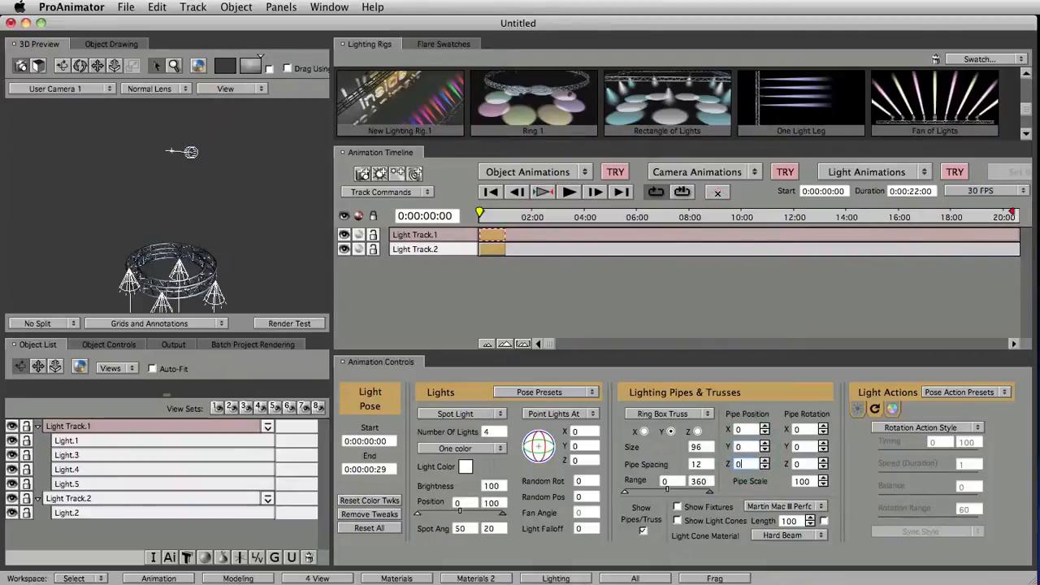
pyautogui.press('Tab')
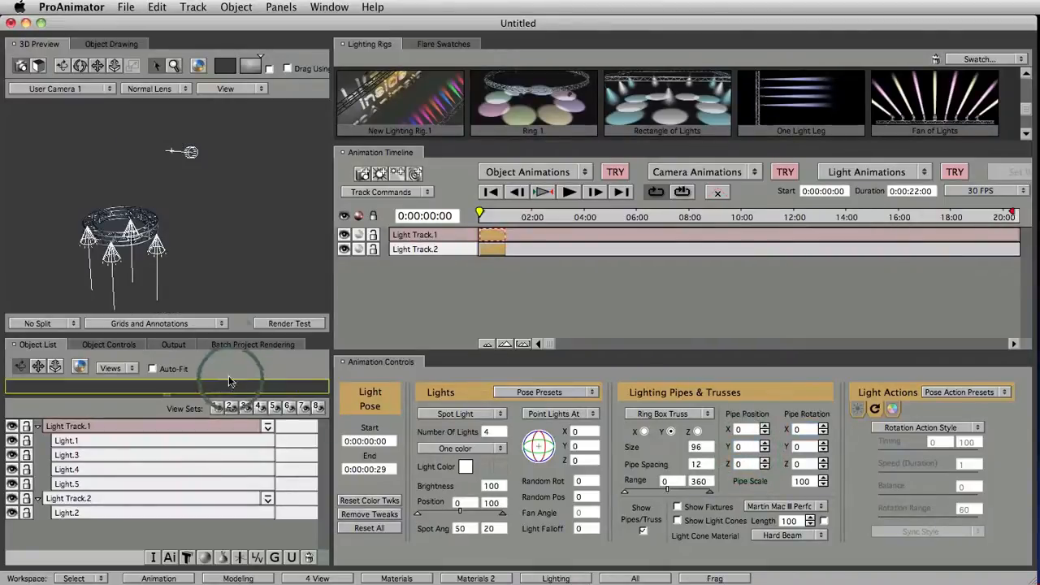
pyautogui.moveTo(198, 288); pyautogui.dragTo(193, 250)
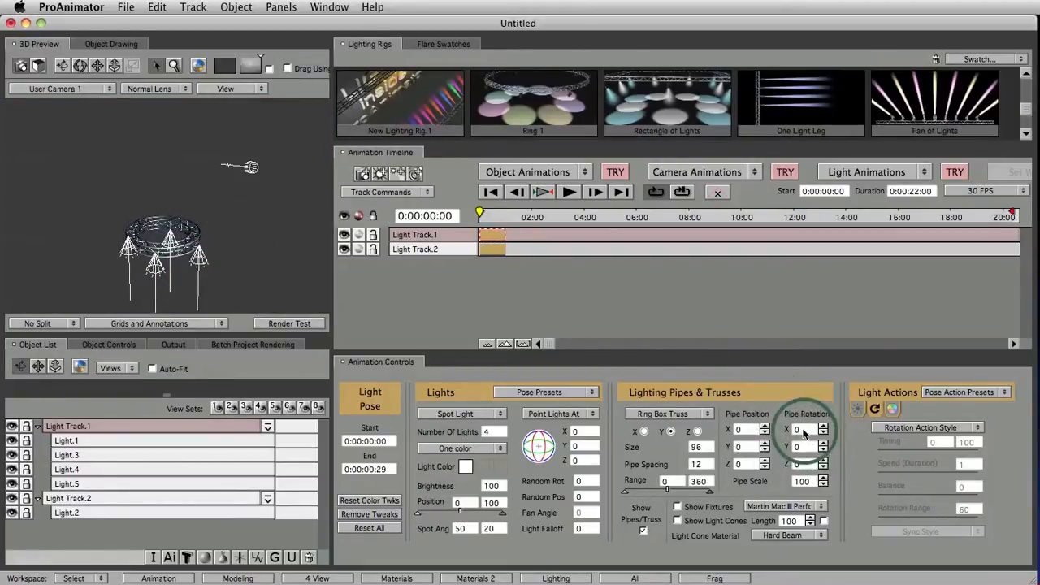
# - Set the ring truss's pipe rotation to X 180 and run a render test
pyautogui.moveTo(800, 429); pyautogui.dragTo(926, 431)
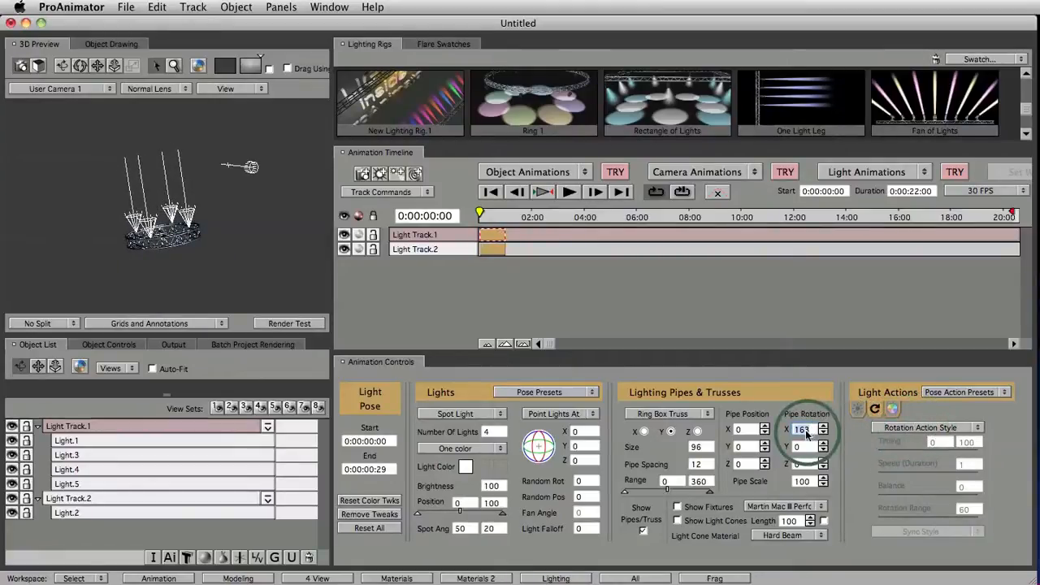
pyautogui.write('180')
pyautogui.press('Tab')
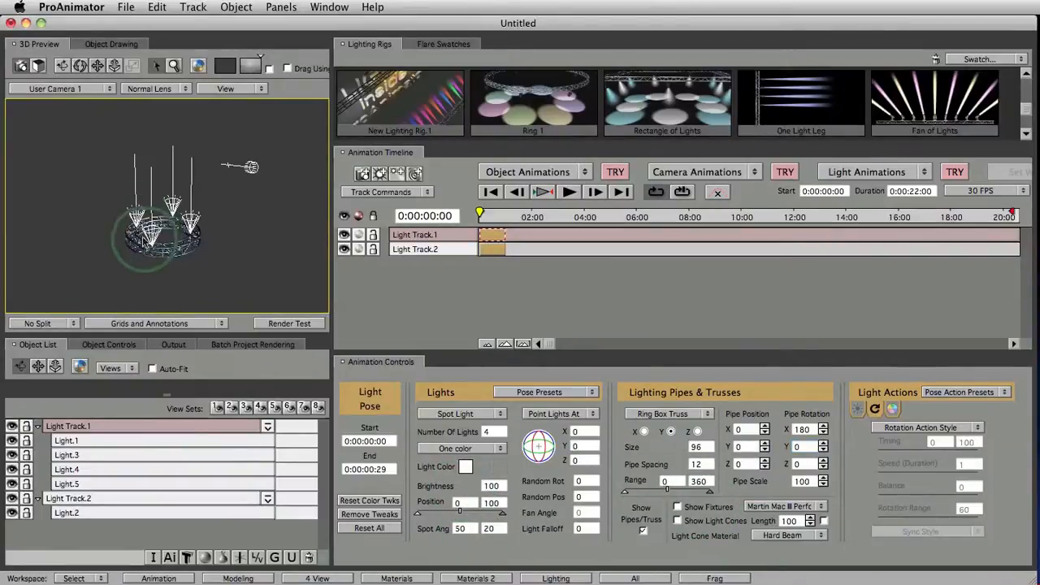
pyautogui.click(281, 323)
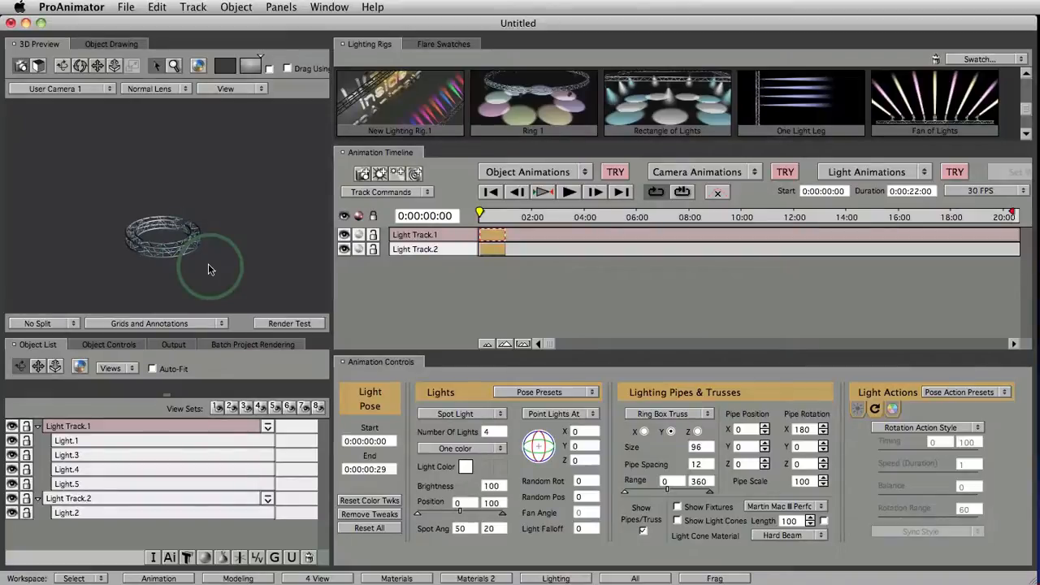
# - Show Martin Mac III Performance fixtures and light cones on the ring truss
pyautogui.click(763, 507)
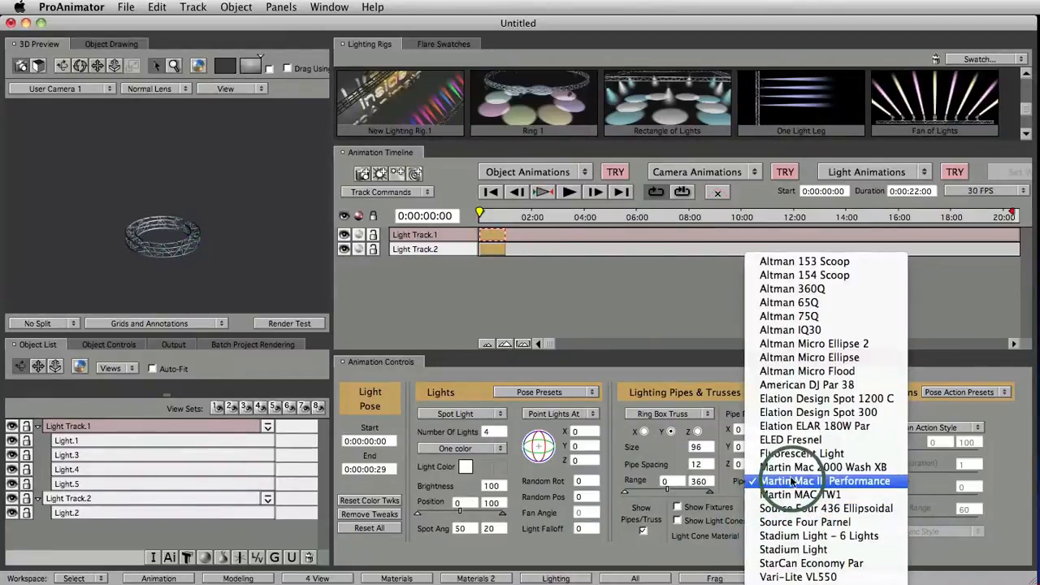
pyautogui.click(792, 481)
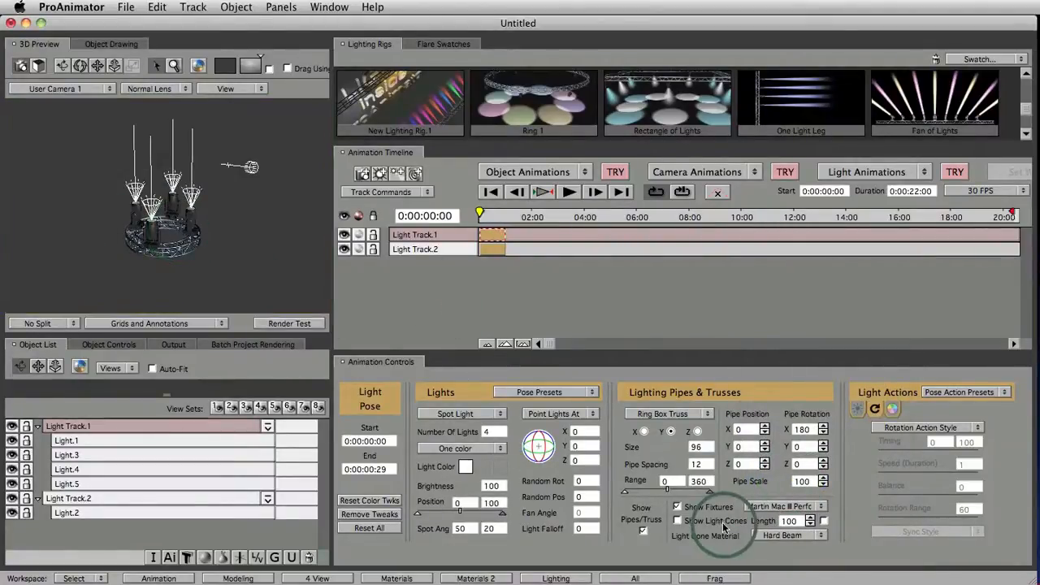
pyautogui.click(676, 521)
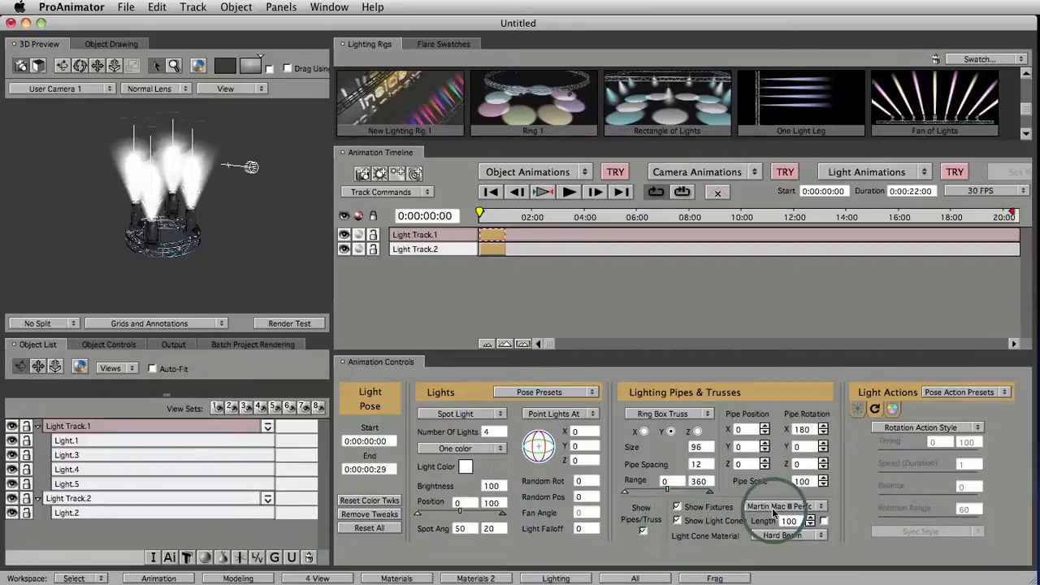
# - Set the light cone length to 187 and the first spot angle value to 8
pyautogui.moveTo(789, 523); pyautogui.dragTo(853, 523)
pyautogui.moveTo(467, 532); pyautogui.dragTo(442, 530)
pyautogui.click(221, 243)
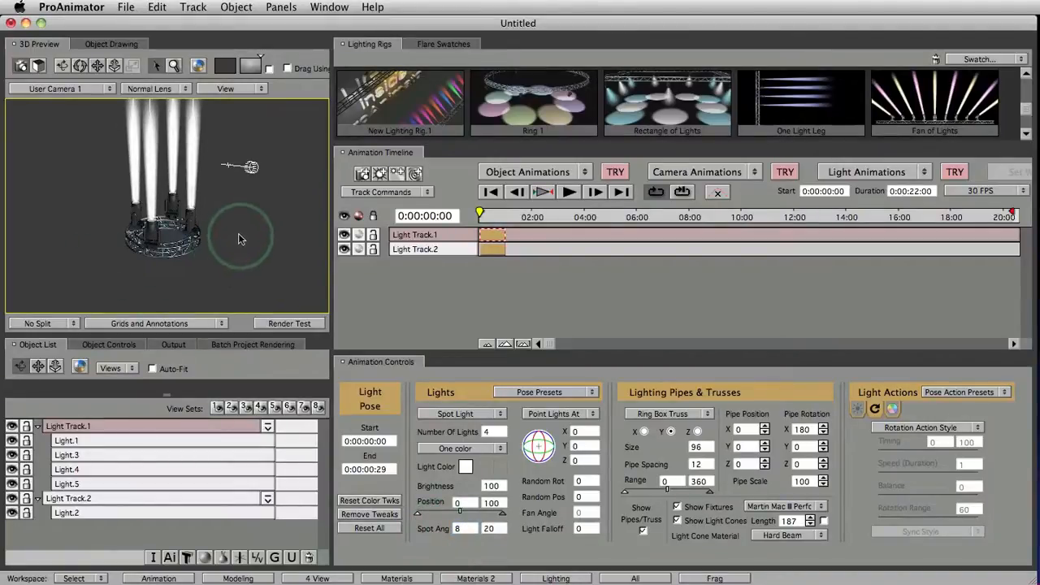
pyautogui.moveTo(239, 233); pyautogui.dragTo(178, 339)
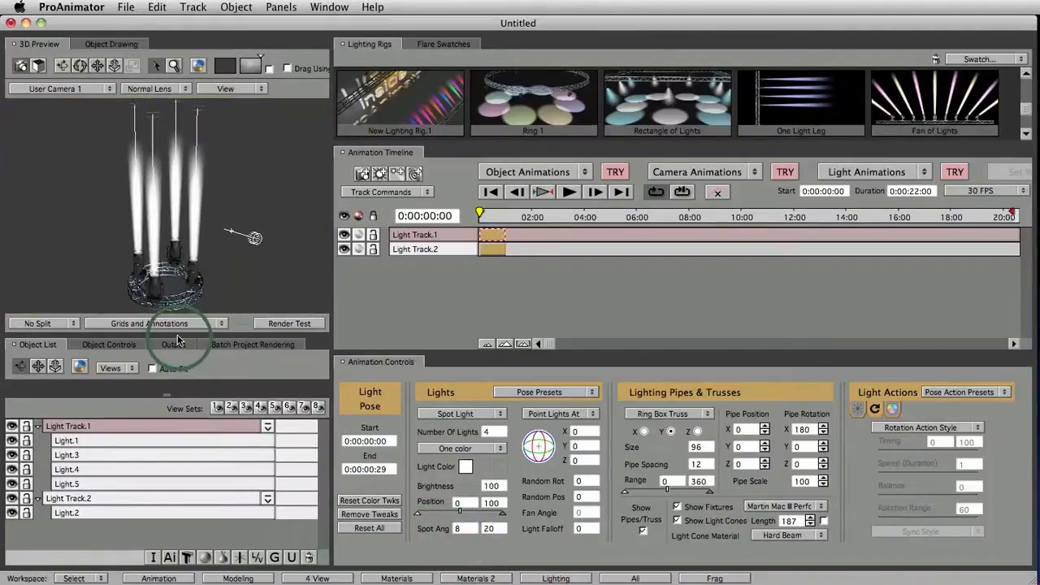
pyautogui.click(189, 477)
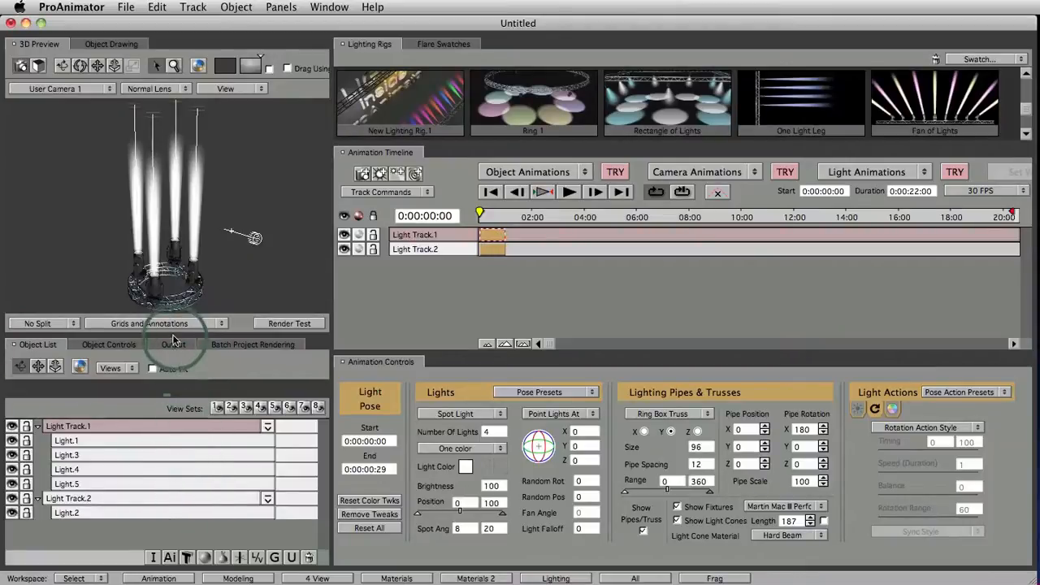
# - Enlarge the 3D preview area and set the light cone length to 318
pyautogui.moveTo(174, 335); pyautogui.dragTo(212, 465)
pyautogui.scroll(3, 246, 414)
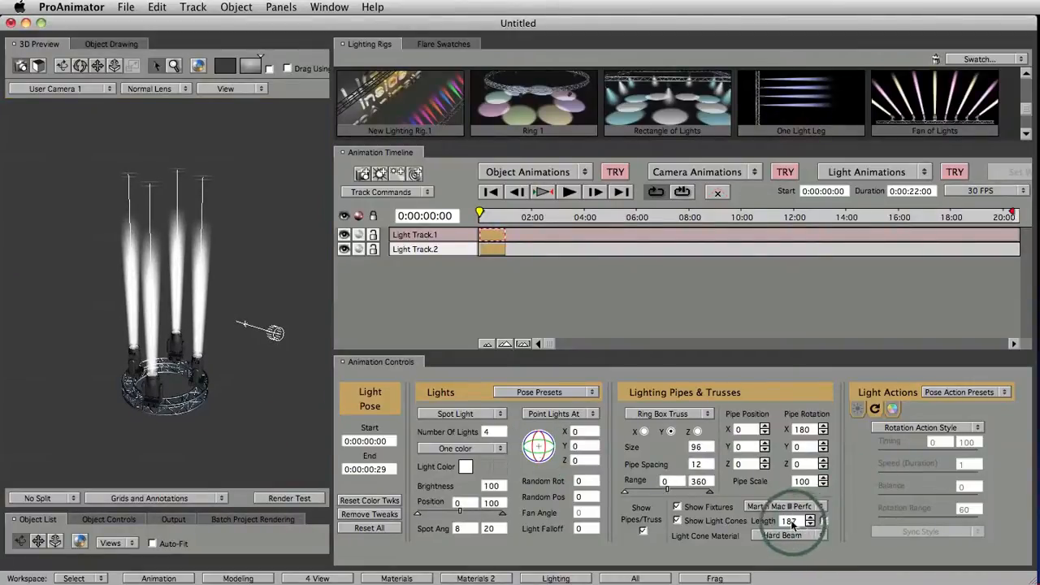
pyautogui.moveTo(789, 521); pyautogui.dragTo(876, 508)
pyautogui.moveTo(228, 360); pyautogui.dragTo(233, 391, button='middle')
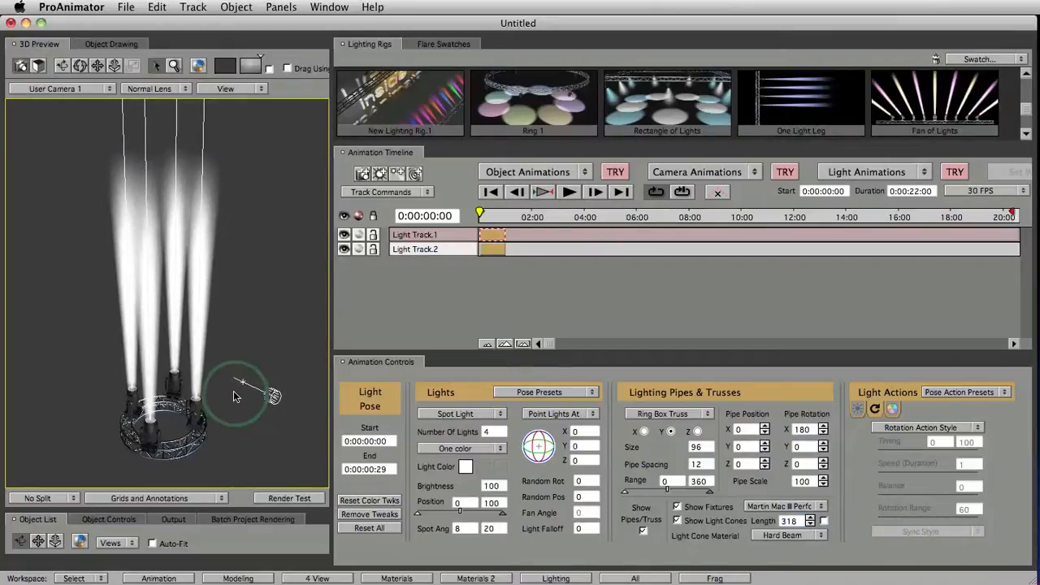
# - Try narrower beams for the ring's spot lights and set the first spot angle value to 5
pyautogui.click(711, 453)
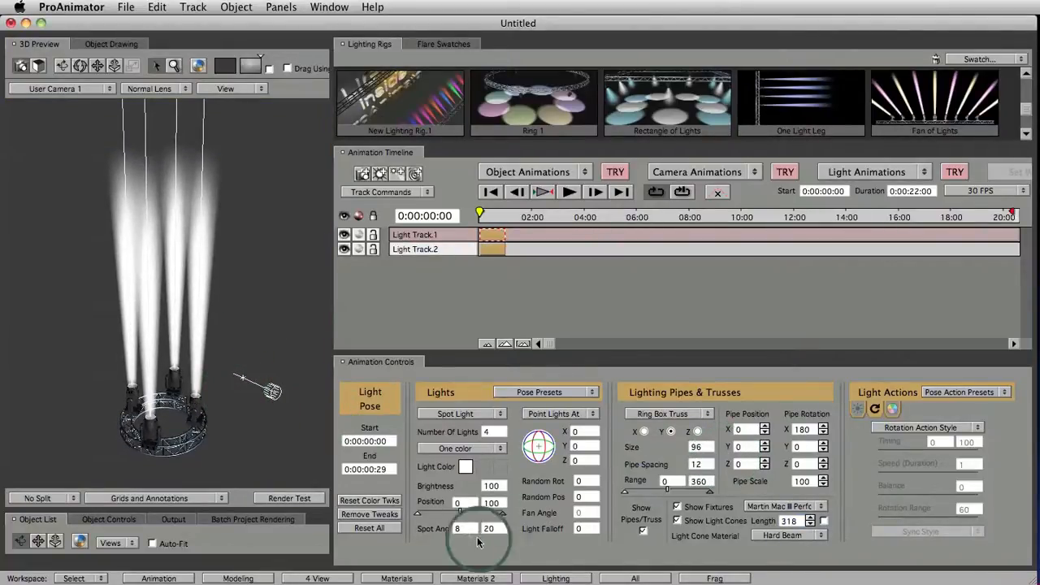
pyautogui.write('4')
pyautogui.press('Return')
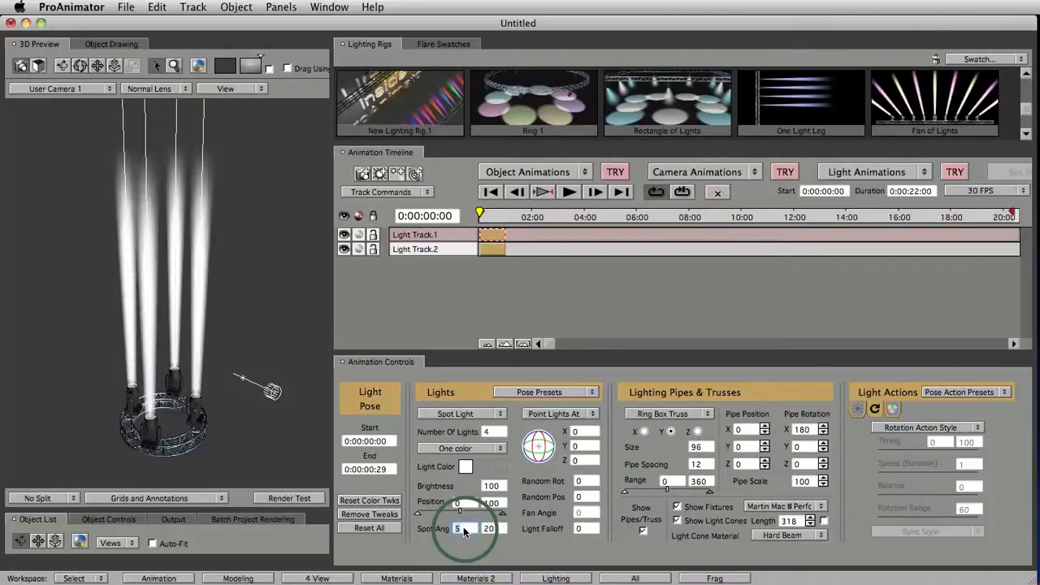
pyautogui.write('2')
pyautogui.press('Return')
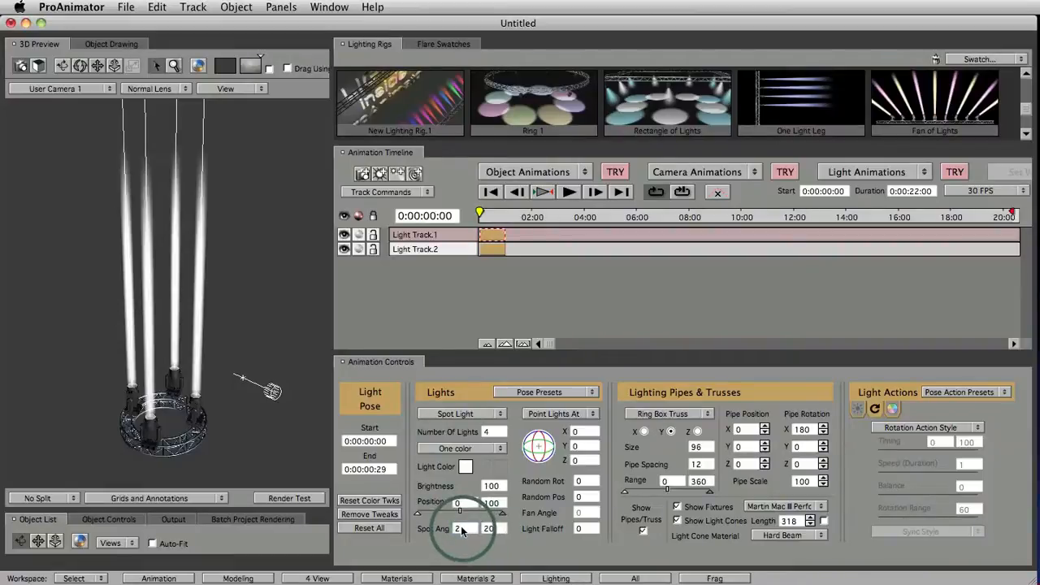
pyautogui.write('3')
pyautogui.press('Return')
pyautogui.write('5')
pyautogui.press('Return')
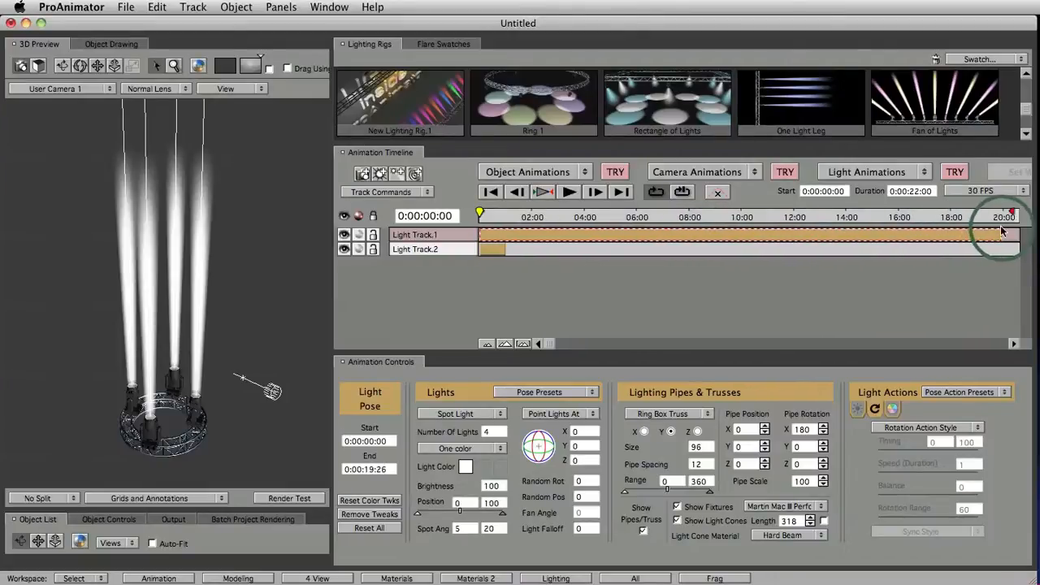
# - Extend Light Track.1's light pose to end at 0:00:20:00 and scrub through the timeline to check it
pyautogui.moveTo(1001, 231); pyautogui.dragTo(1006, 233)
pyautogui.moveTo(605, 220); pyautogui.dragTo(837, 216)
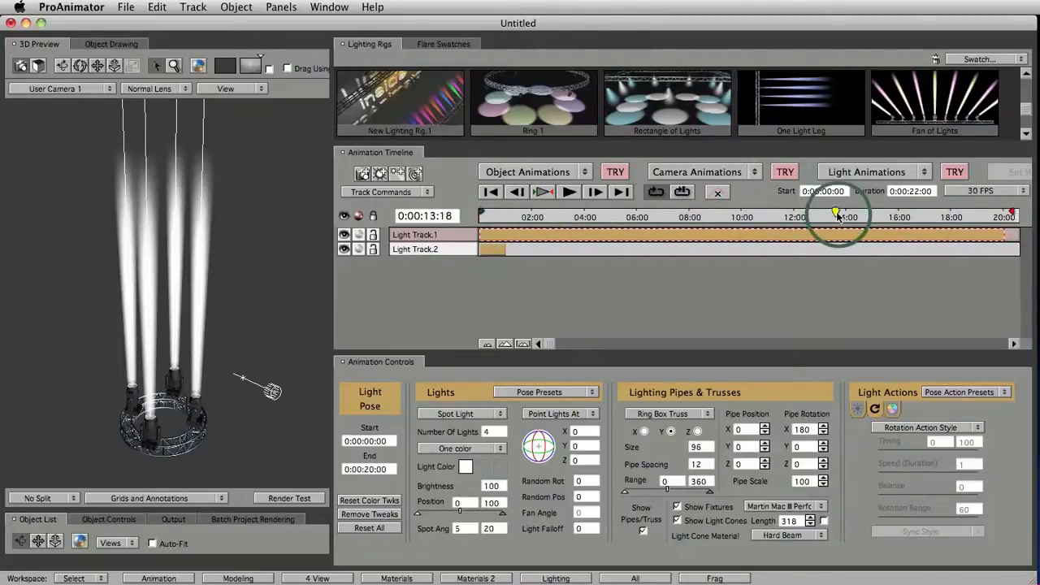
pyautogui.moveTo(502, 225); pyautogui.dragTo(486, 222)
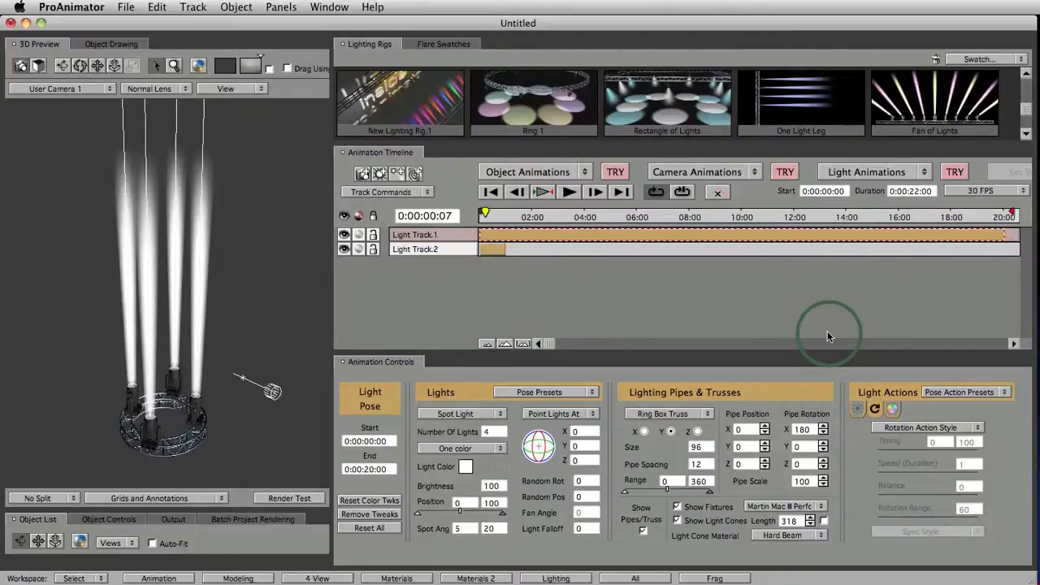
# - Apply the Free Tumble rotation action to Light Track.1's light pose
pyautogui.click(857, 410)
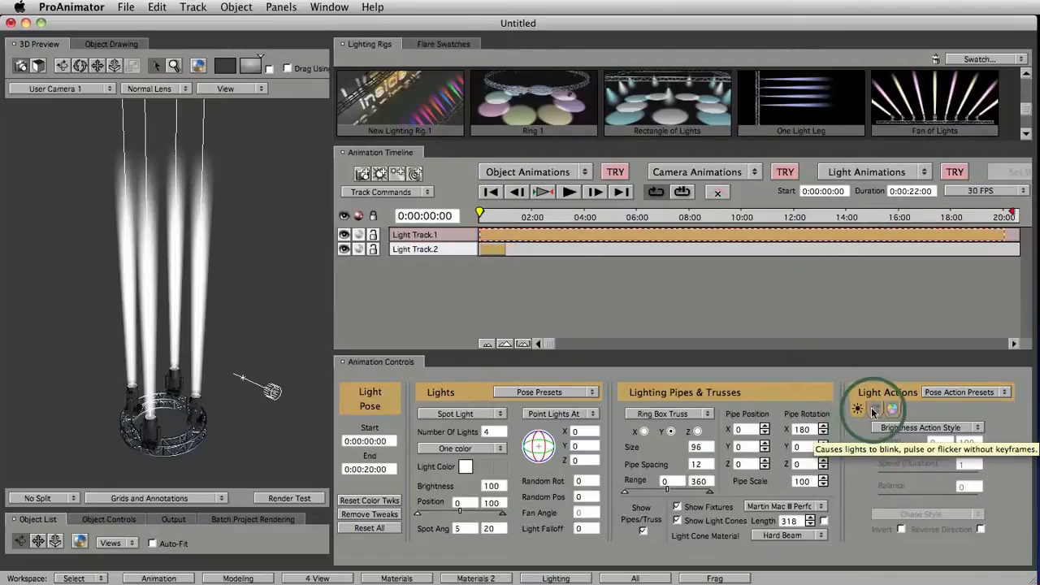
pyautogui.click(876, 411)
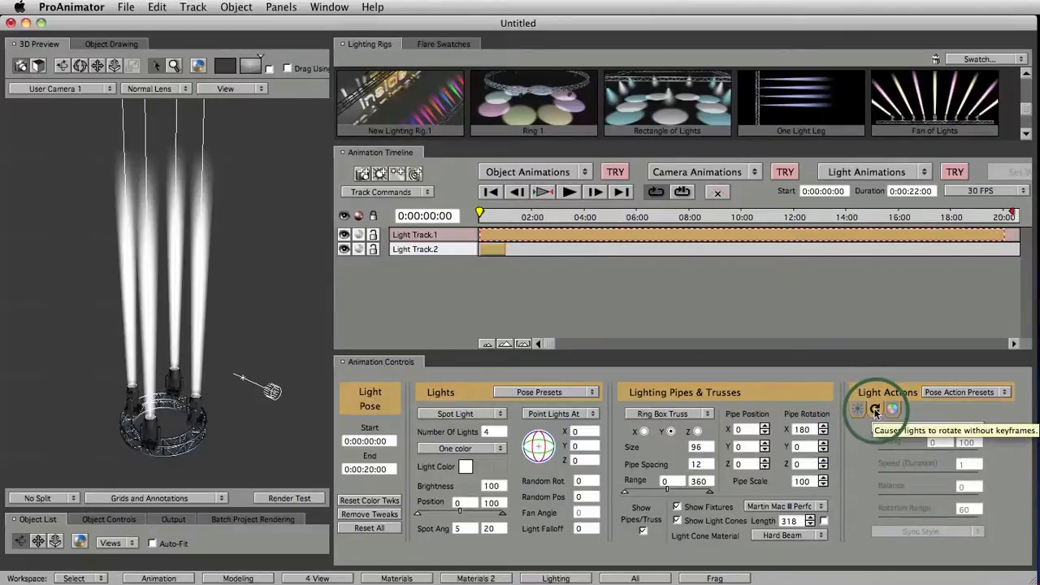
pyautogui.click(891, 409)
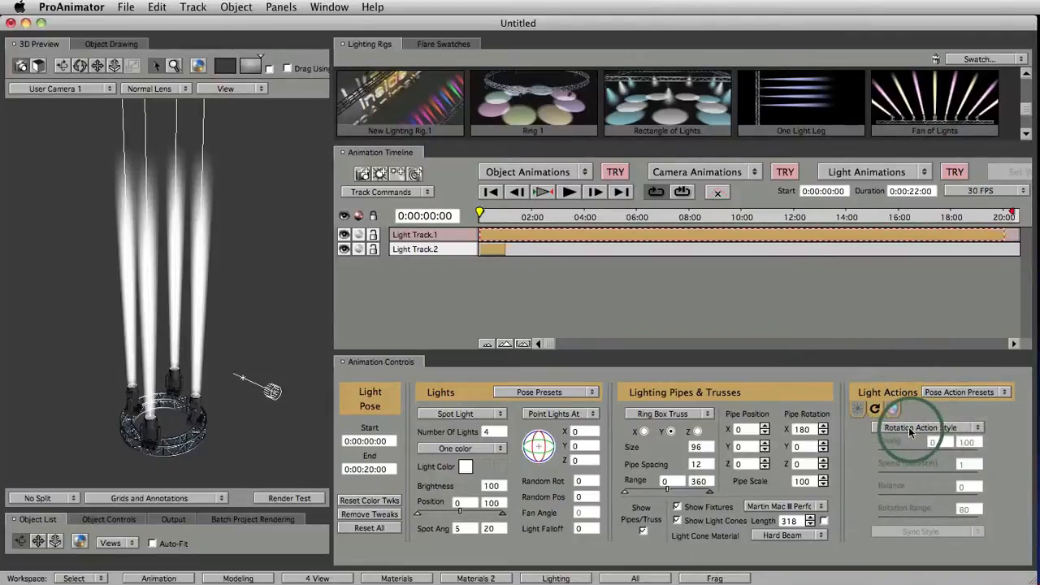
pyautogui.click(910, 428)
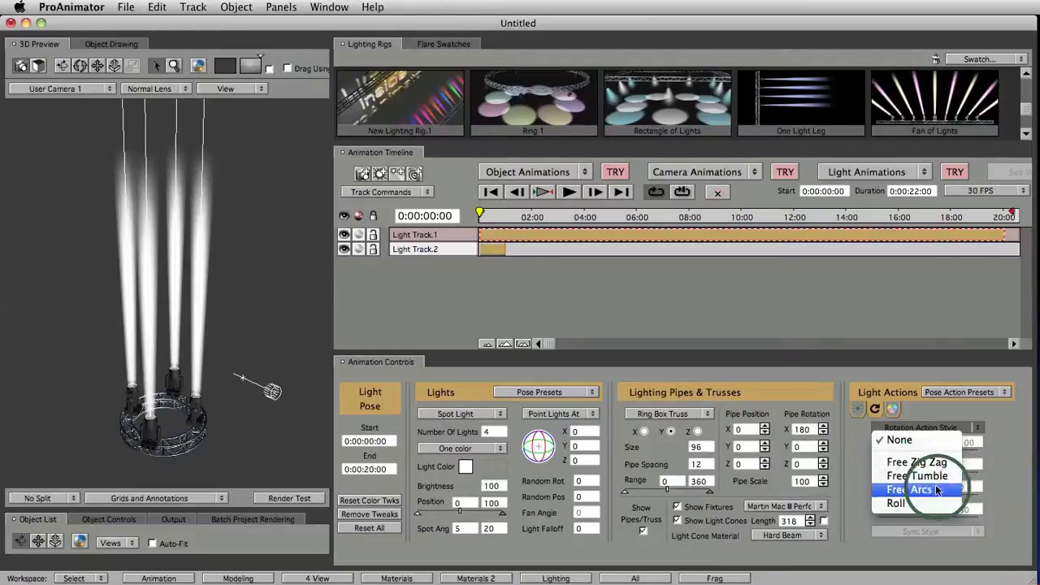
pyautogui.click(896, 504)
pyautogui.click(143, 418)
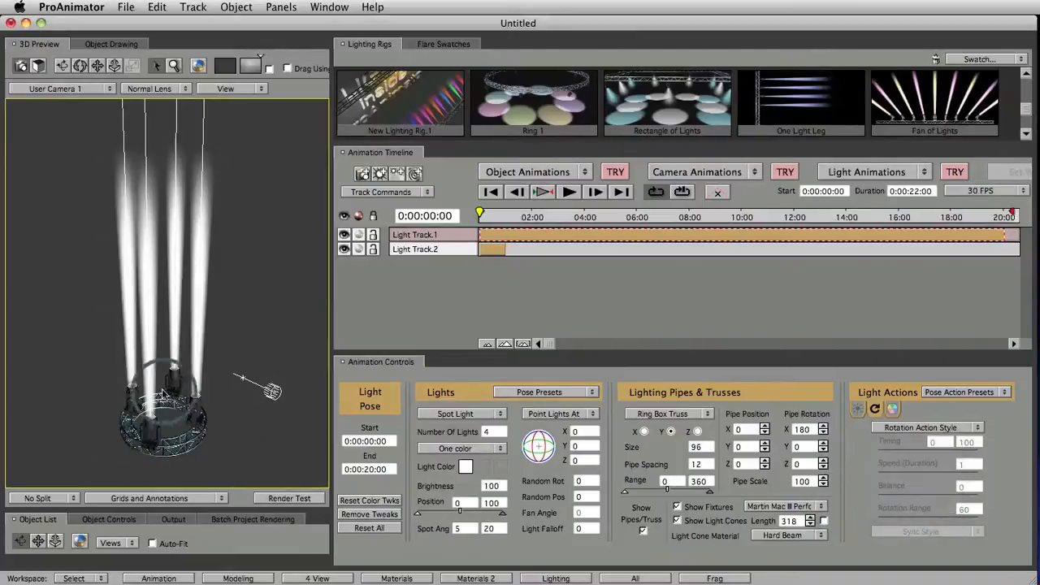
pyautogui.click(917, 427)
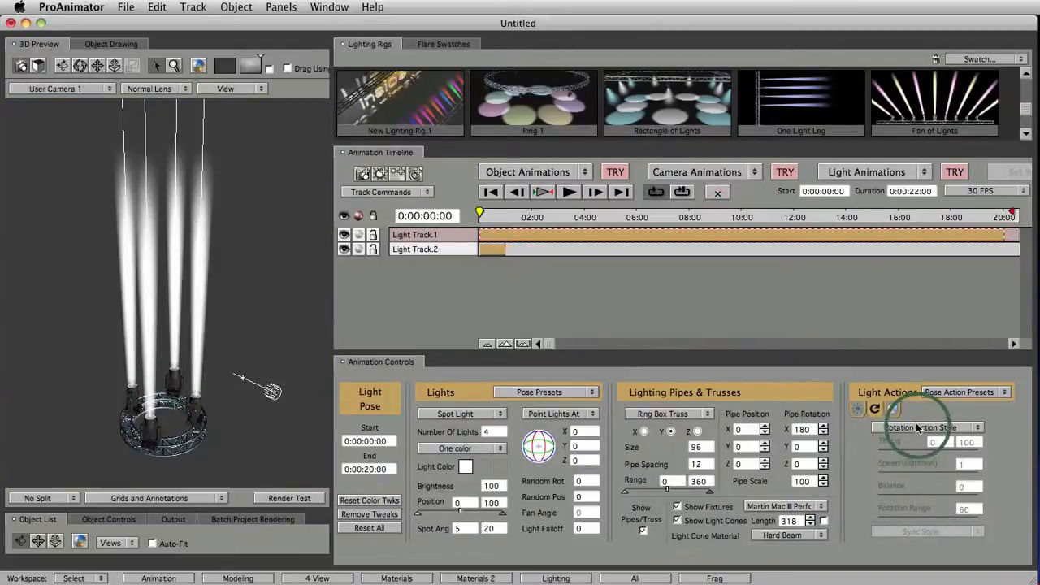
pyautogui.click(915, 475)
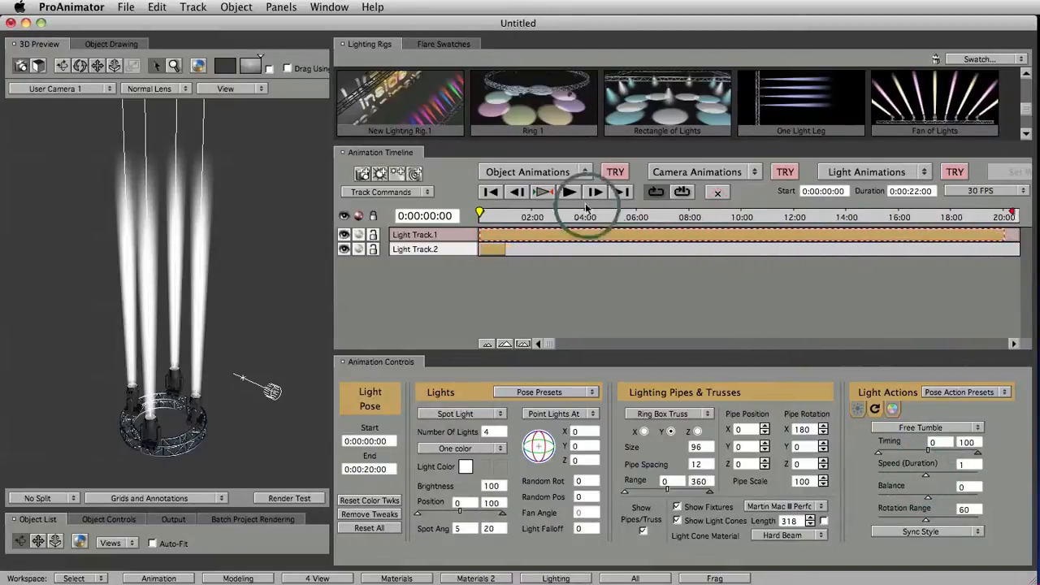
# - Play the animation and set the tumble action's speed (duration) to 3.97 and its balance to 100
pyautogui.click(546, 193)
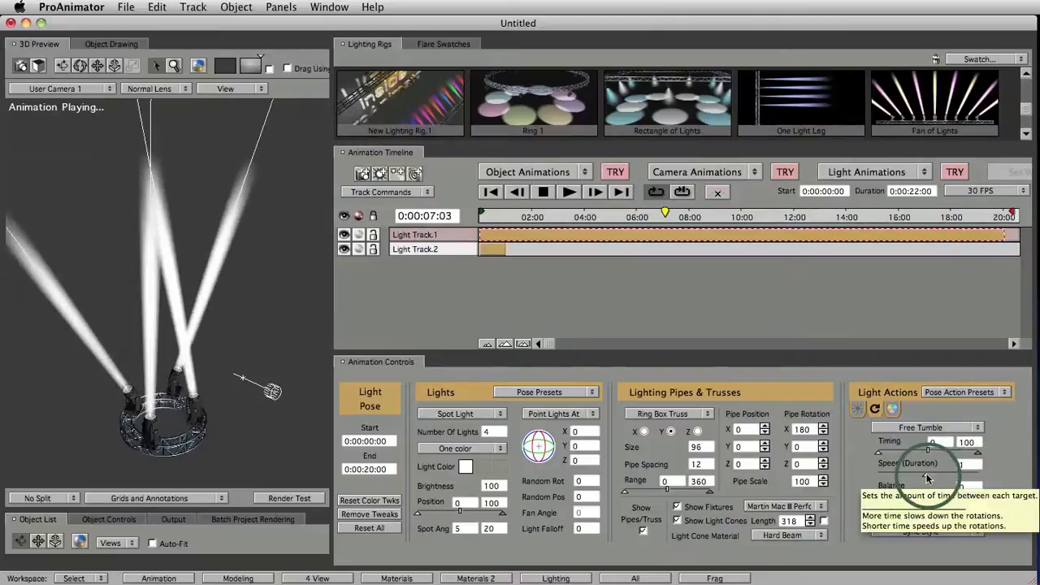
pyautogui.moveTo(927, 476); pyautogui.dragTo(953, 473)
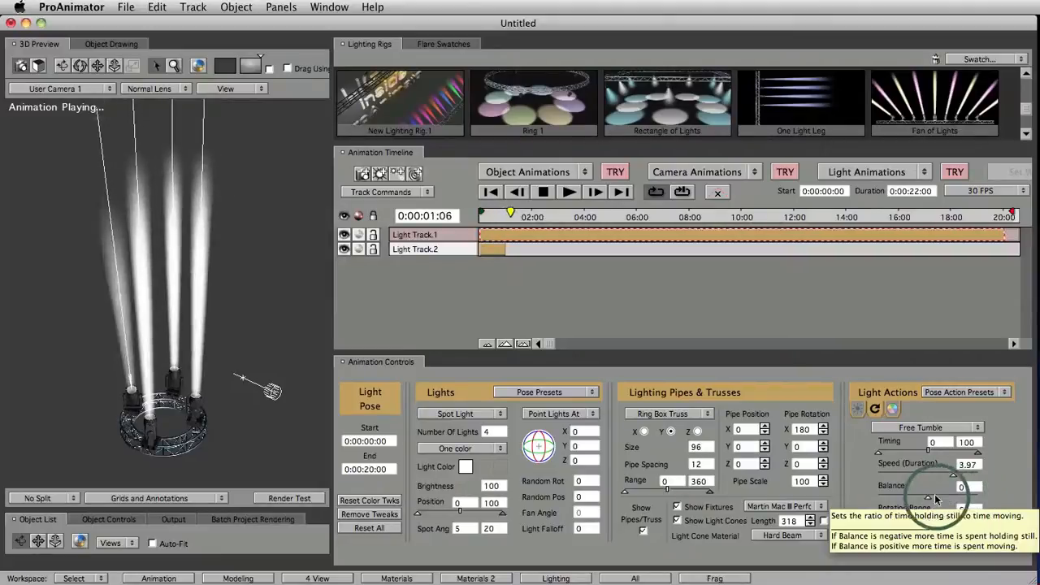
pyautogui.moveTo(928, 498); pyautogui.dragTo(886, 497)
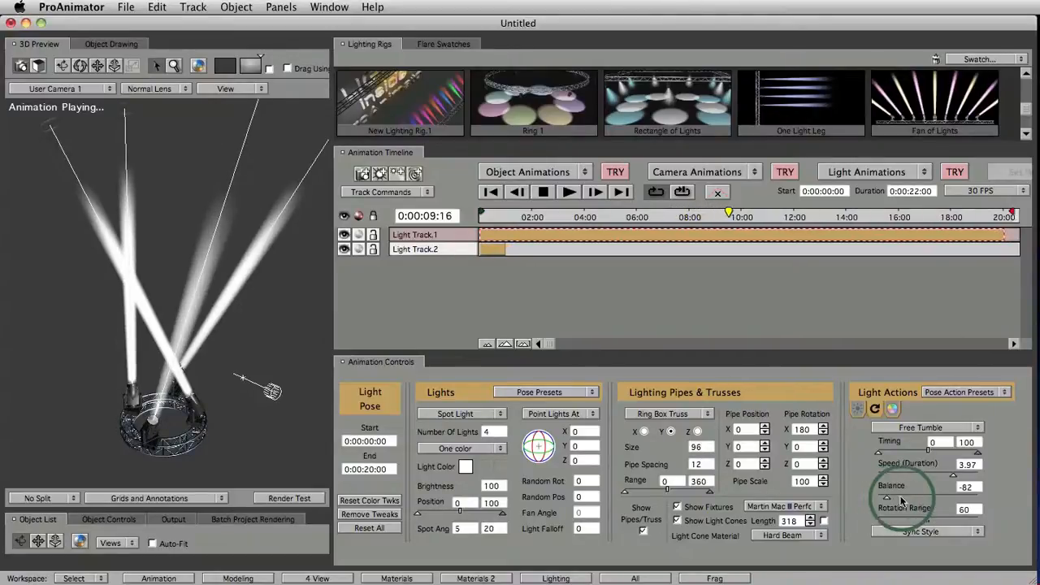
pyautogui.moveTo(900, 499); pyautogui.dragTo(956, 504)
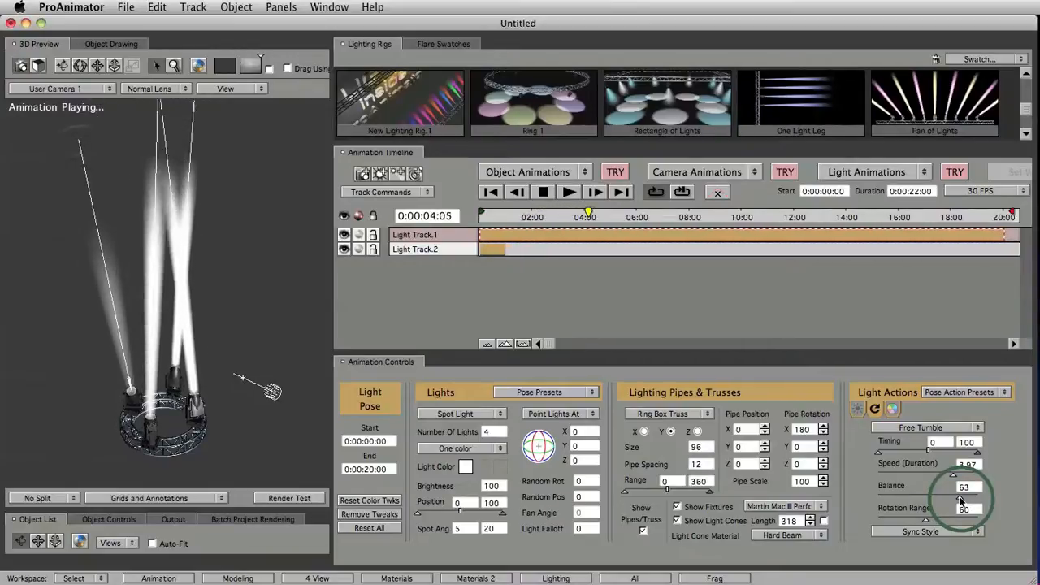
pyautogui.moveTo(961, 500); pyautogui.dragTo(986, 504)
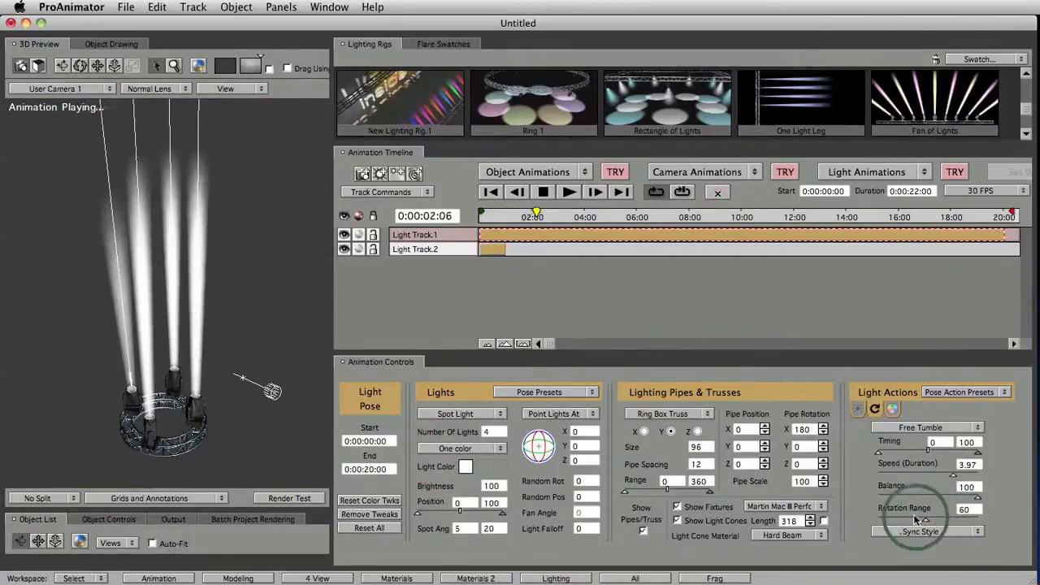
# - Try rotation ranges of 21 and 50 for the tumbling lights while the animation plays
pyautogui.moveTo(928, 523); pyautogui.dragTo(897, 523)
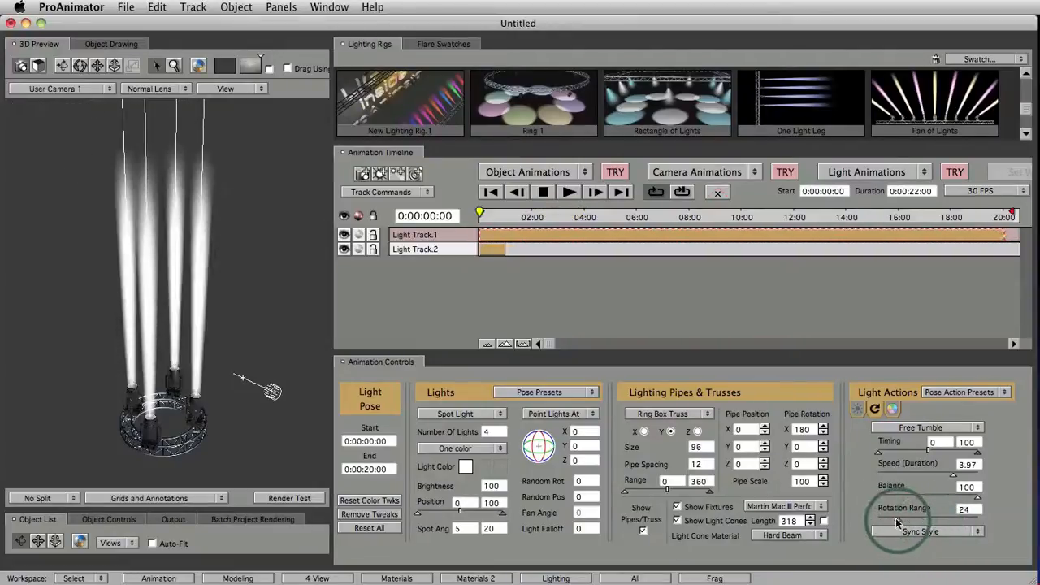
pyautogui.click(274, 157)
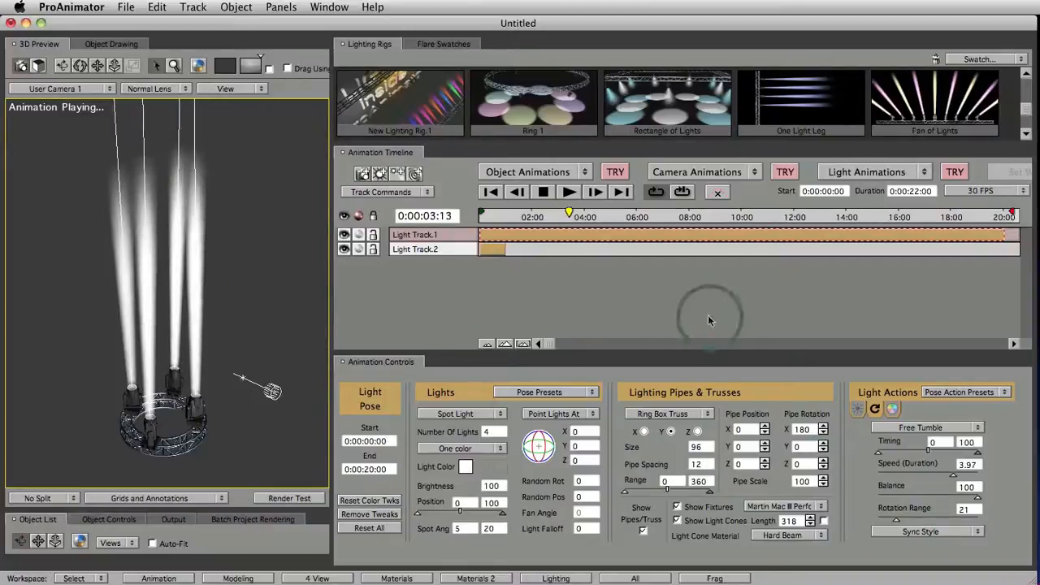
pyautogui.click(921, 521)
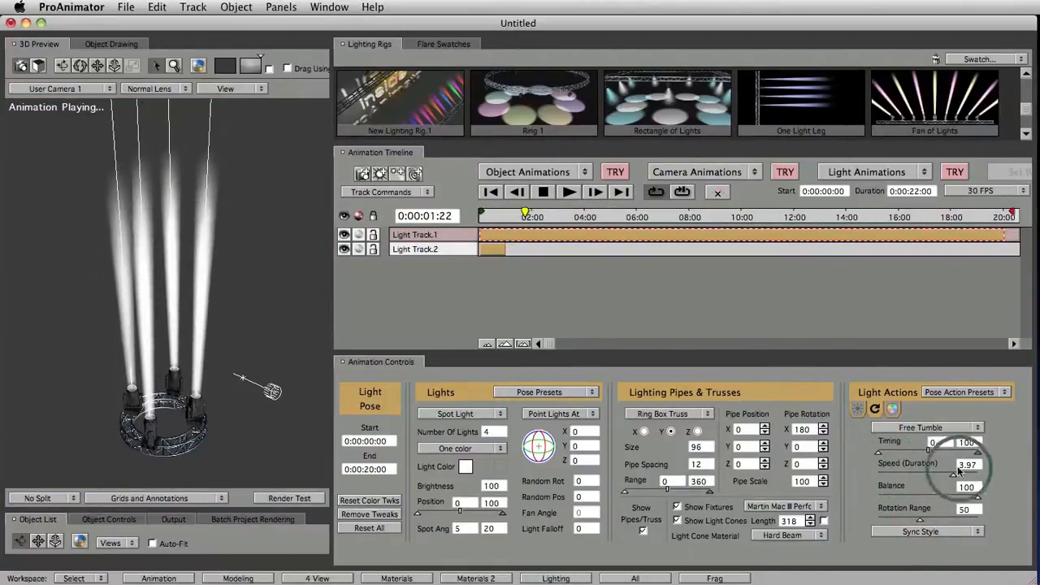
# - Try the Sync Rotation & Timing style on the tumbling lights with a rotation range of 126
pyautogui.click(928, 533)
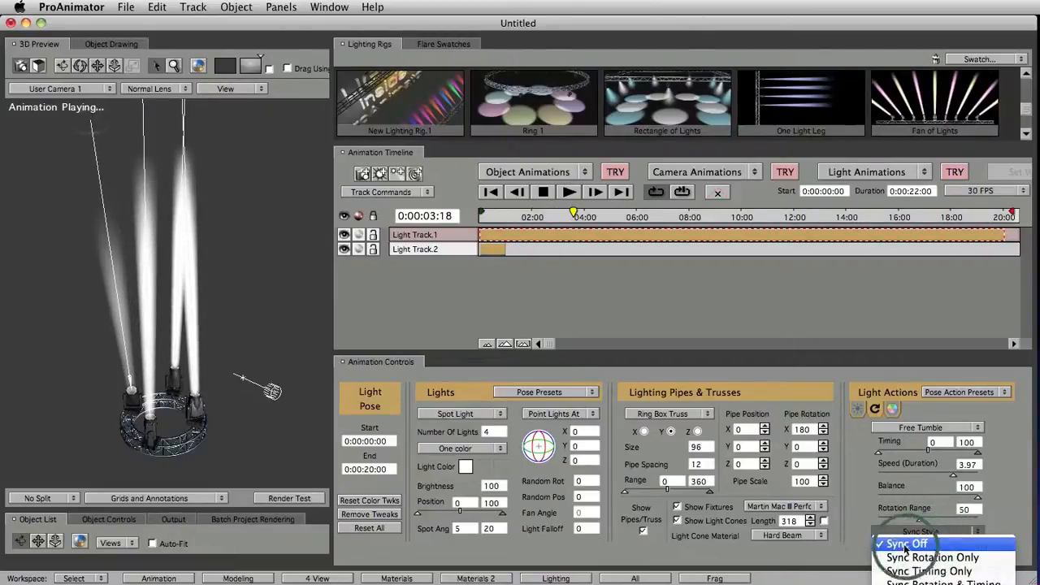
pyautogui.click(849, 555)
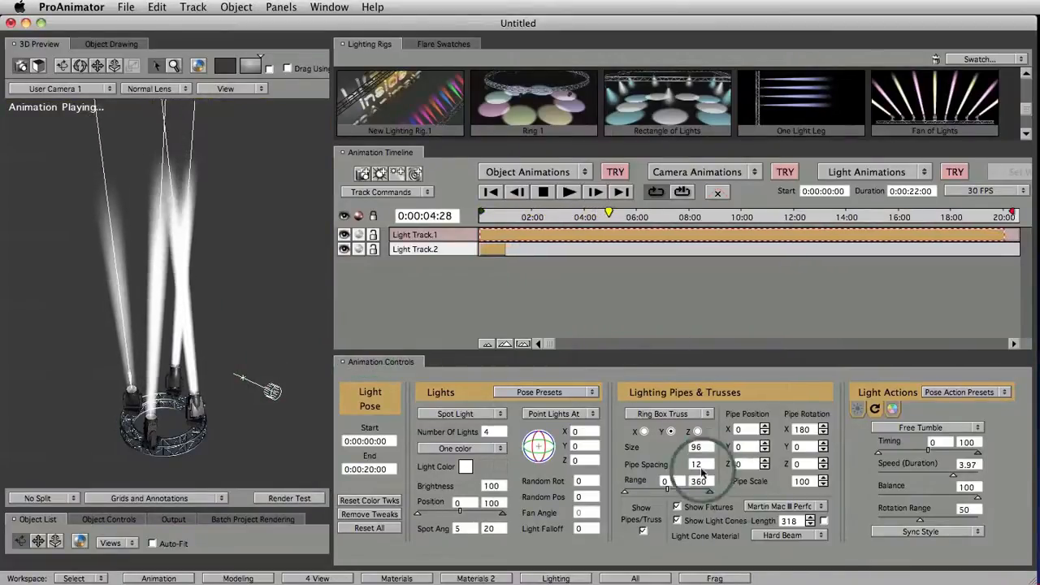
pyautogui.click(949, 530)
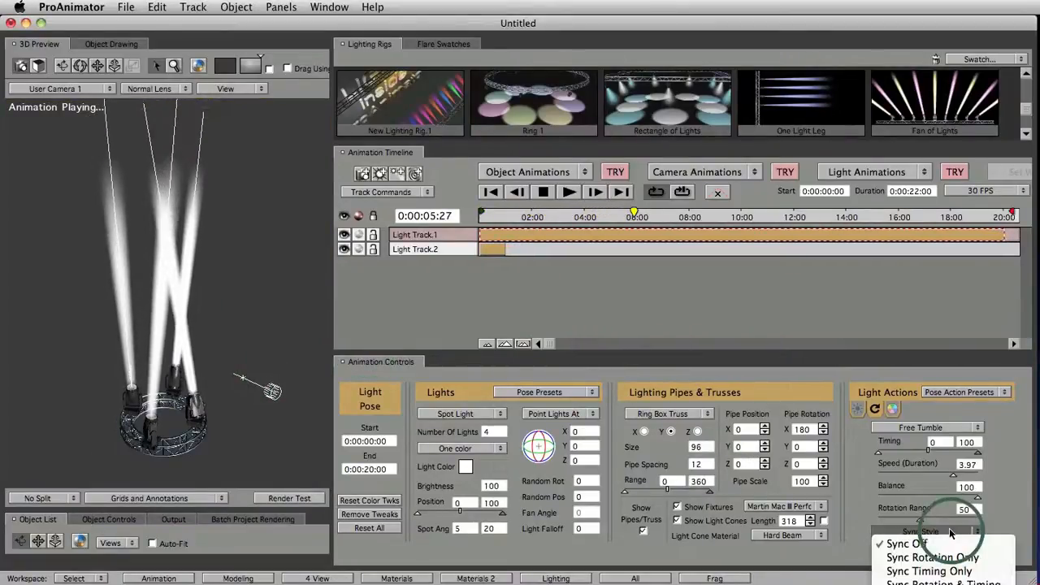
pyautogui.click(952, 582)
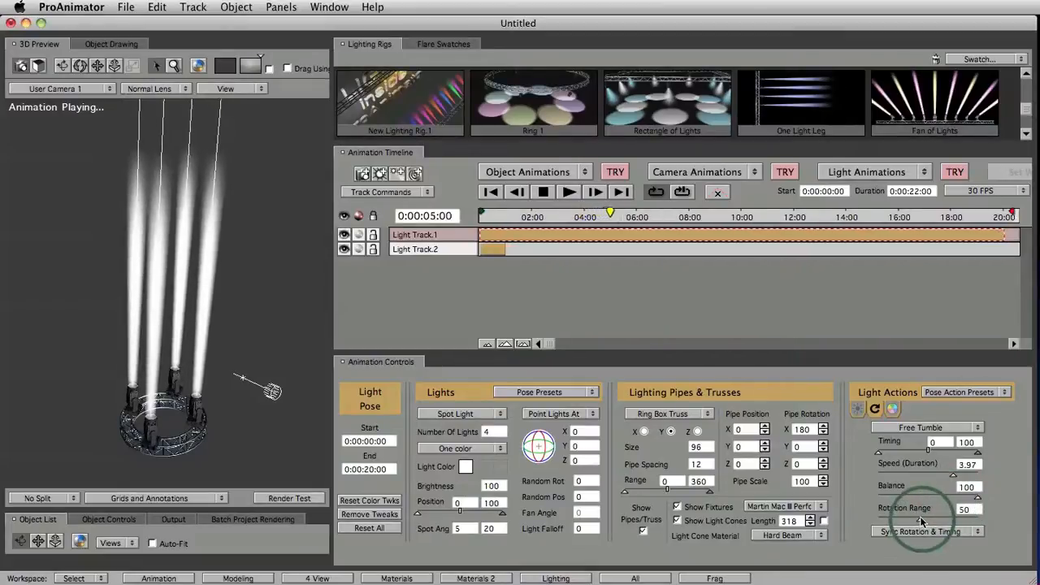
pyautogui.moveTo(919, 528); pyautogui.dragTo(945, 522)
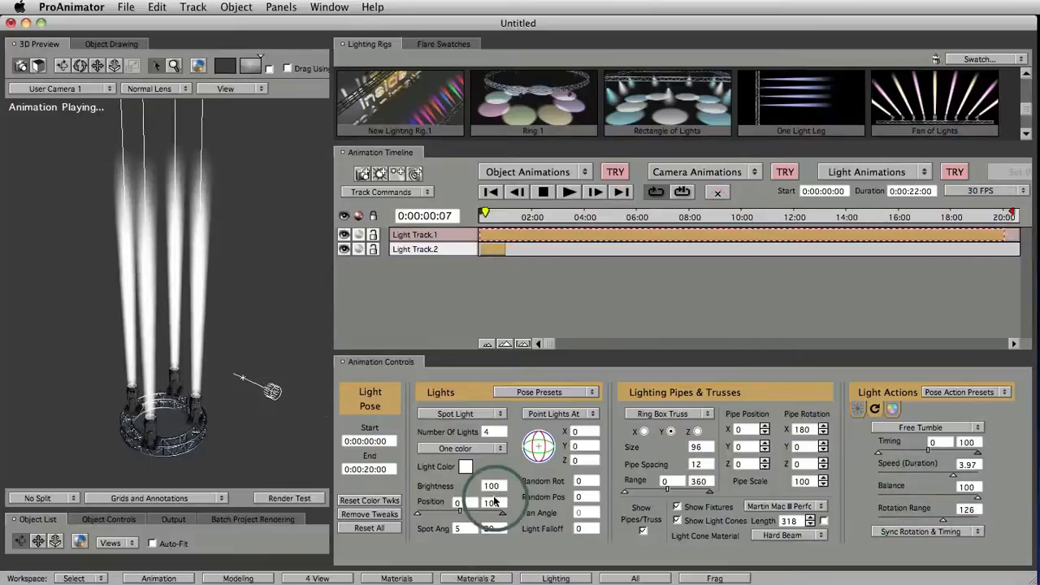
pyautogui.click(198, 422)
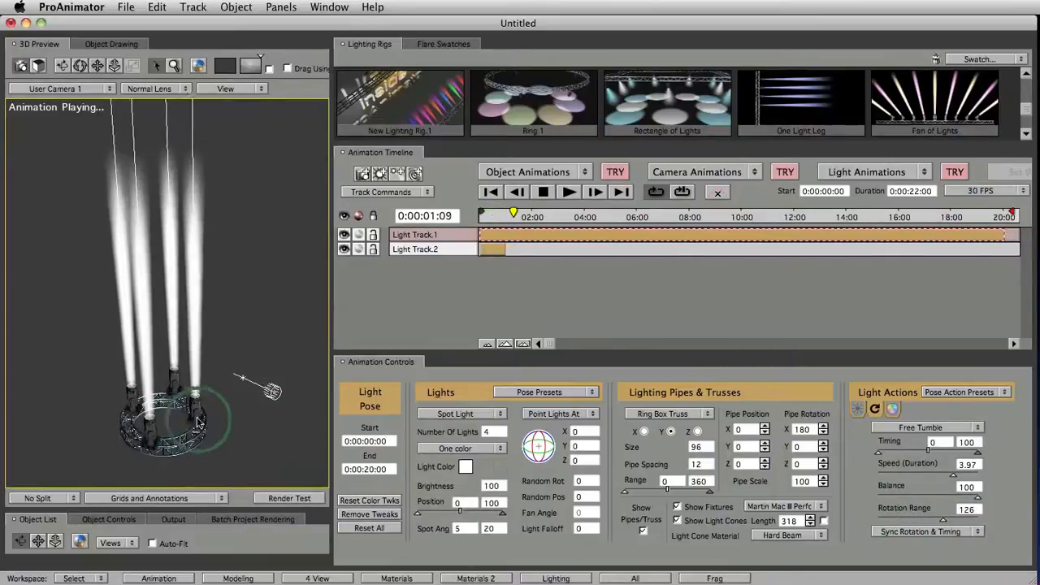
# - Set the tumble action's sync style to Sync Off and its rotation range to 51, and watch the playback
pyautogui.click(911, 531)
pyautogui.click(910, 543)
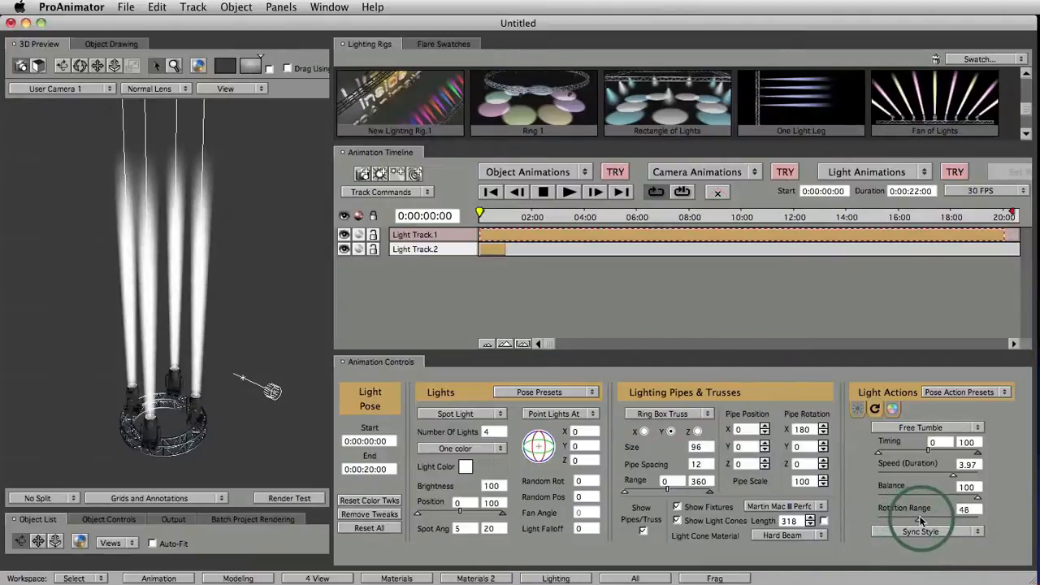
pyautogui.moveTo(920, 518); pyautogui.dragTo(922, 519)
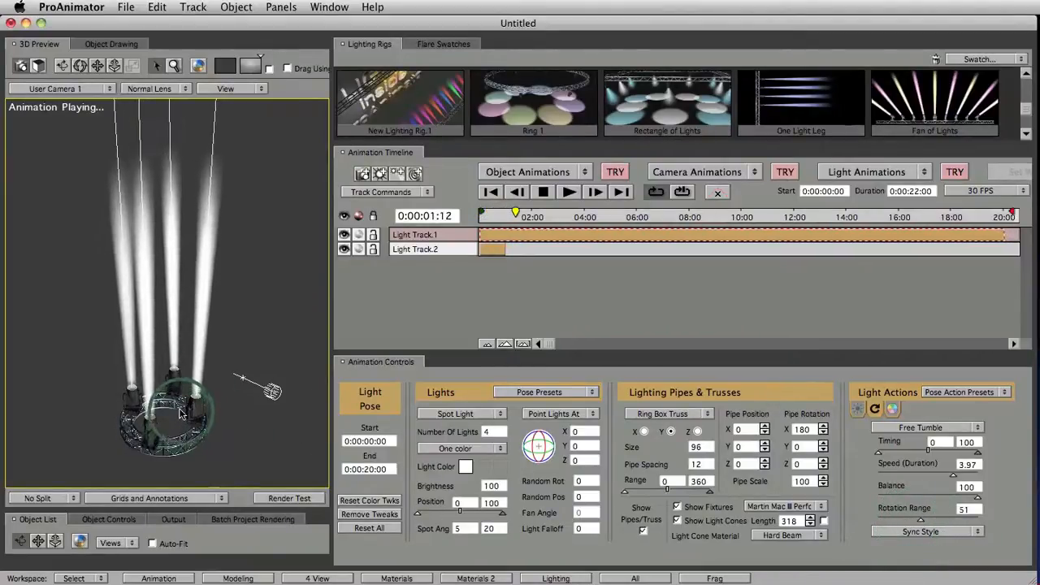
pyautogui.moveTo(179, 412); pyautogui.dragTo(189, 365, button='middle')
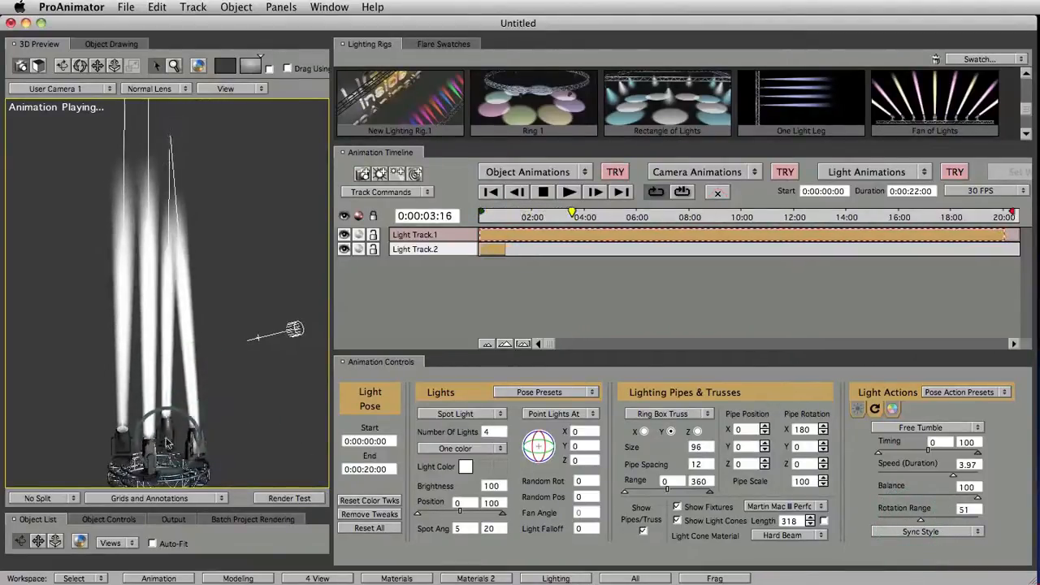
pyautogui.moveTo(166, 441); pyautogui.dragTo(170, 391, button='middle')
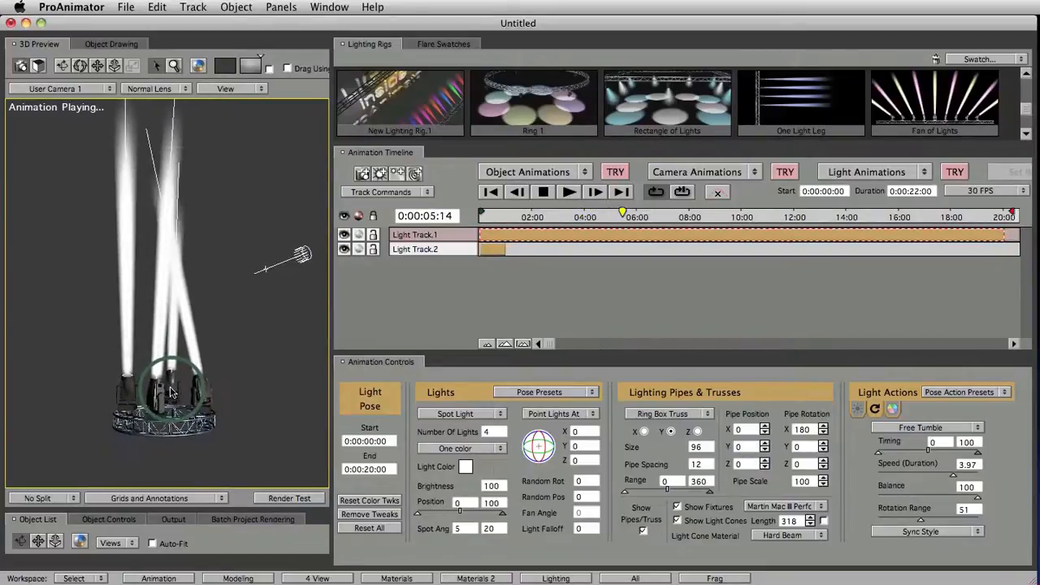